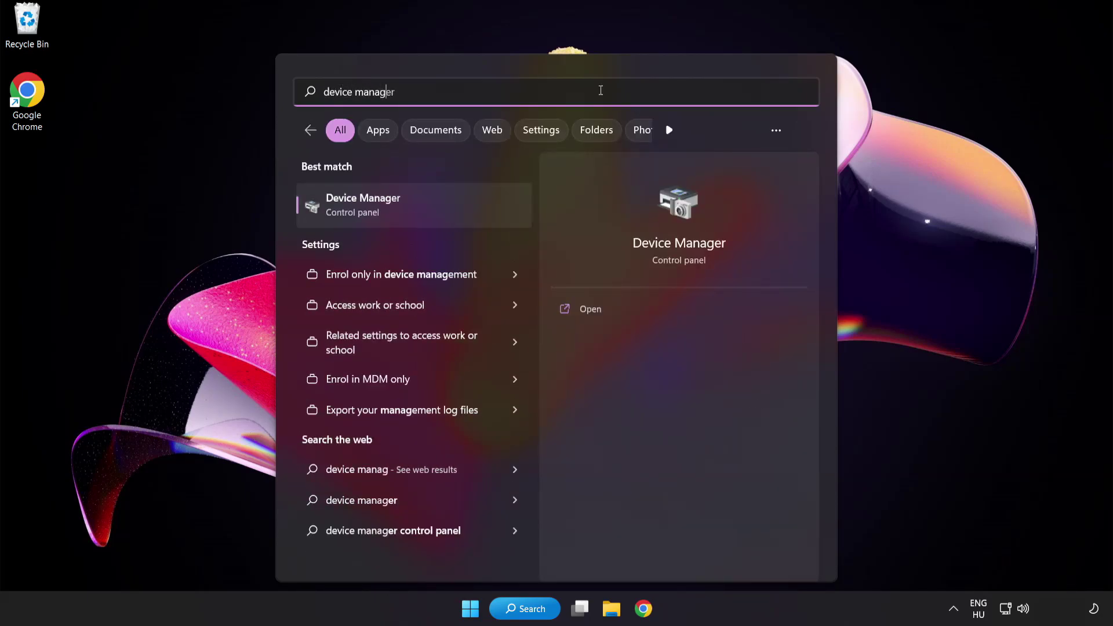
Search Windows for device manager, open Device Manager and expand the Display adapters category.
type("er")
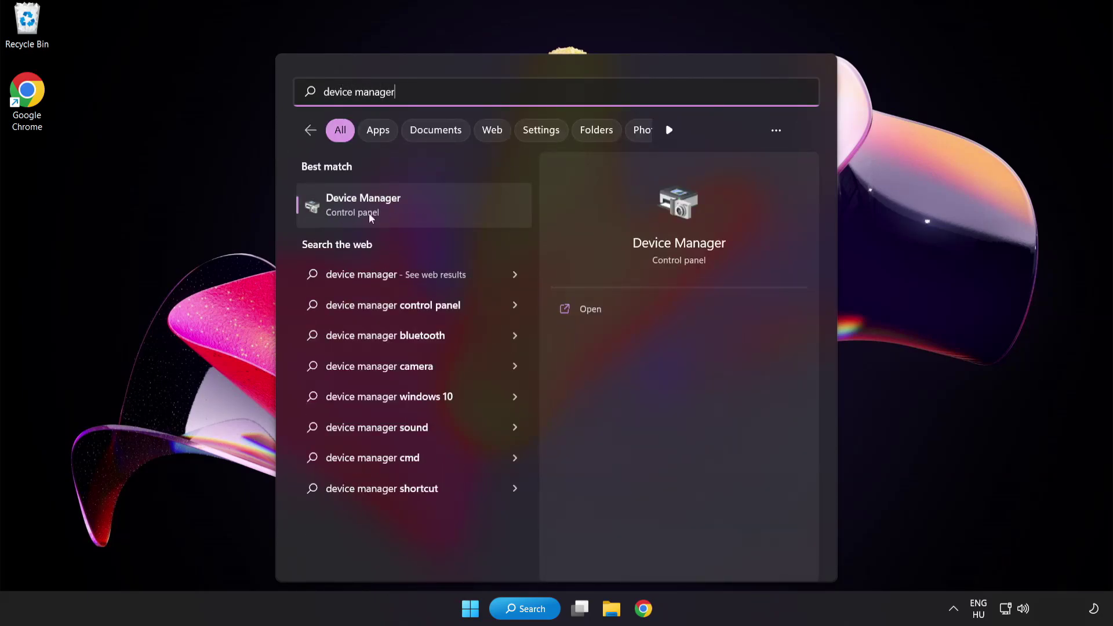
left_click(445, 209)
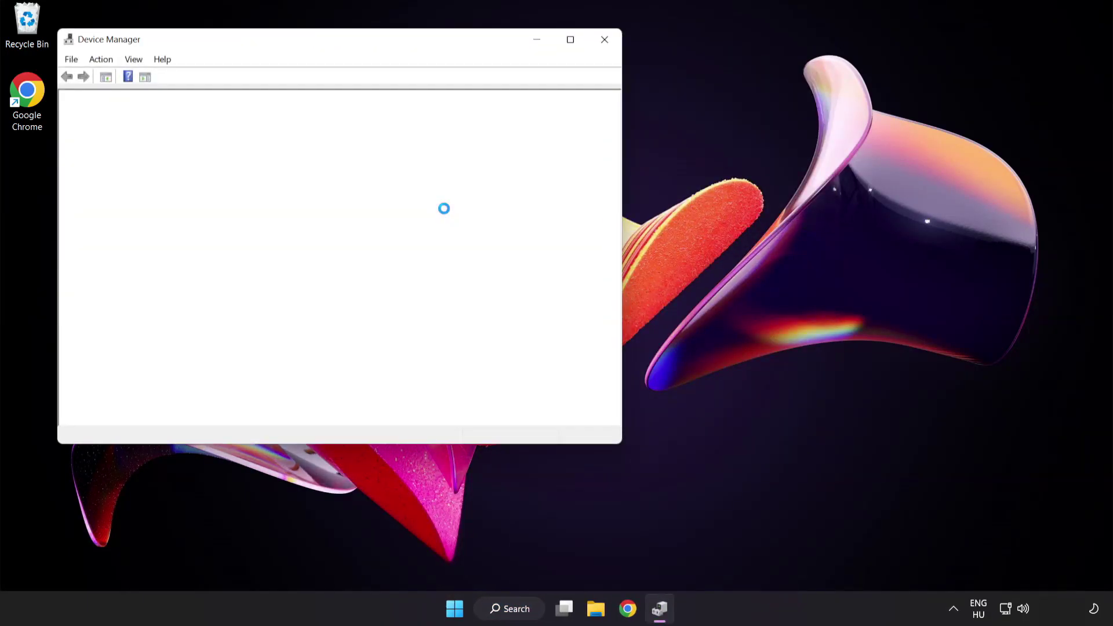
left_click_drag(358, 44, 544, 115)
left_click(297, 237)
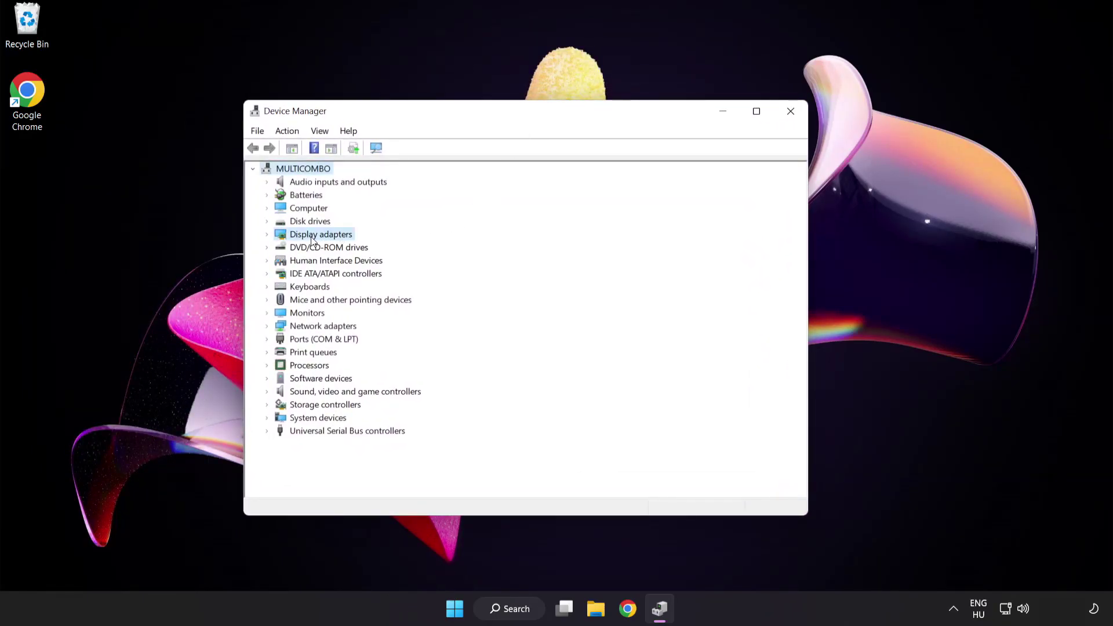
left_click(267, 235)
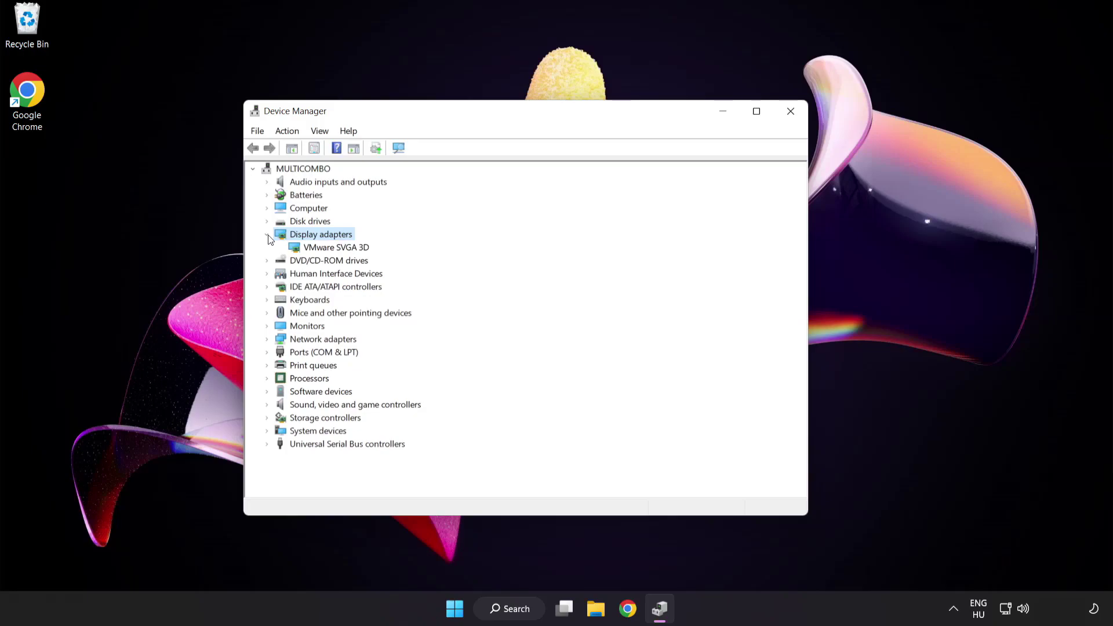
Update the VMware SVGA 3D driver with an automatic driver search, then close the wizard and Device Manager.
left_click(313, 249)
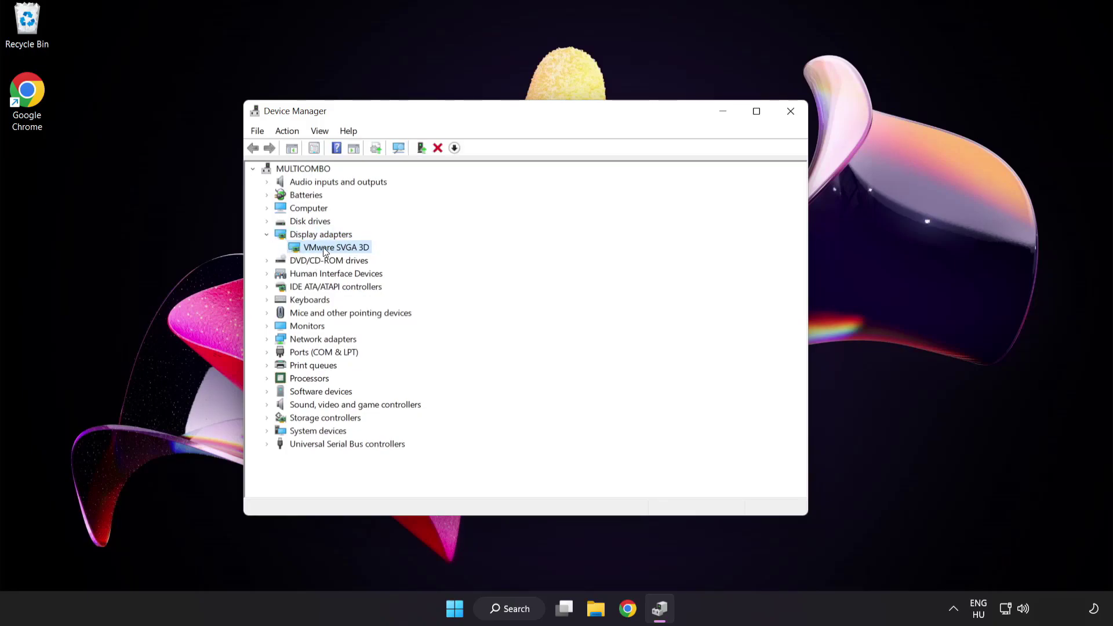
right_click(327, 247)
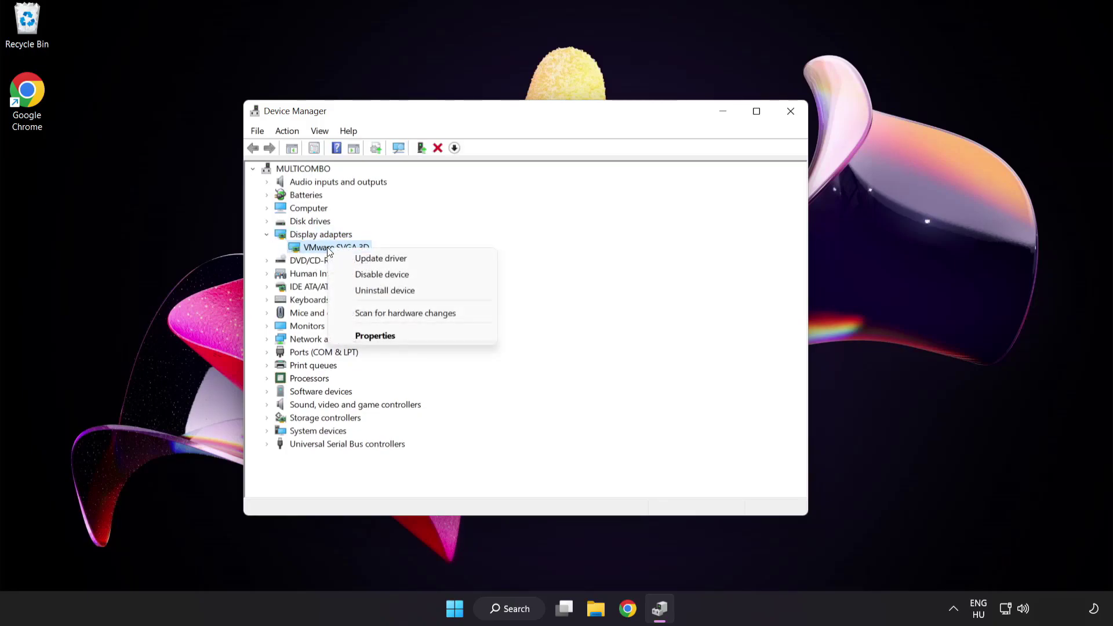
left_click(432, 260)
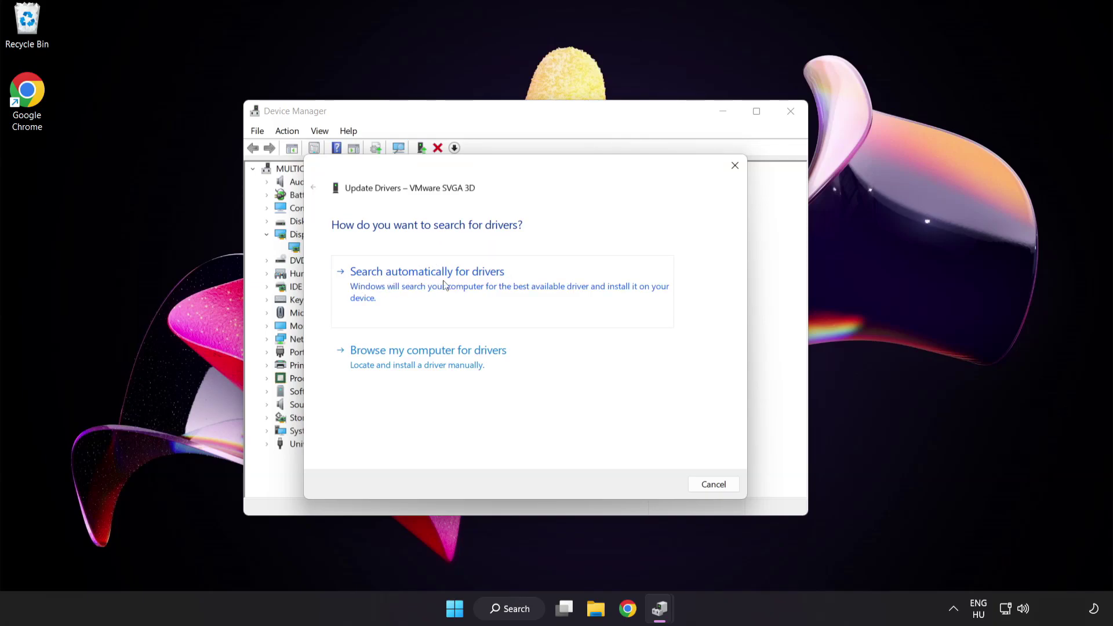
left_click(486, 286)
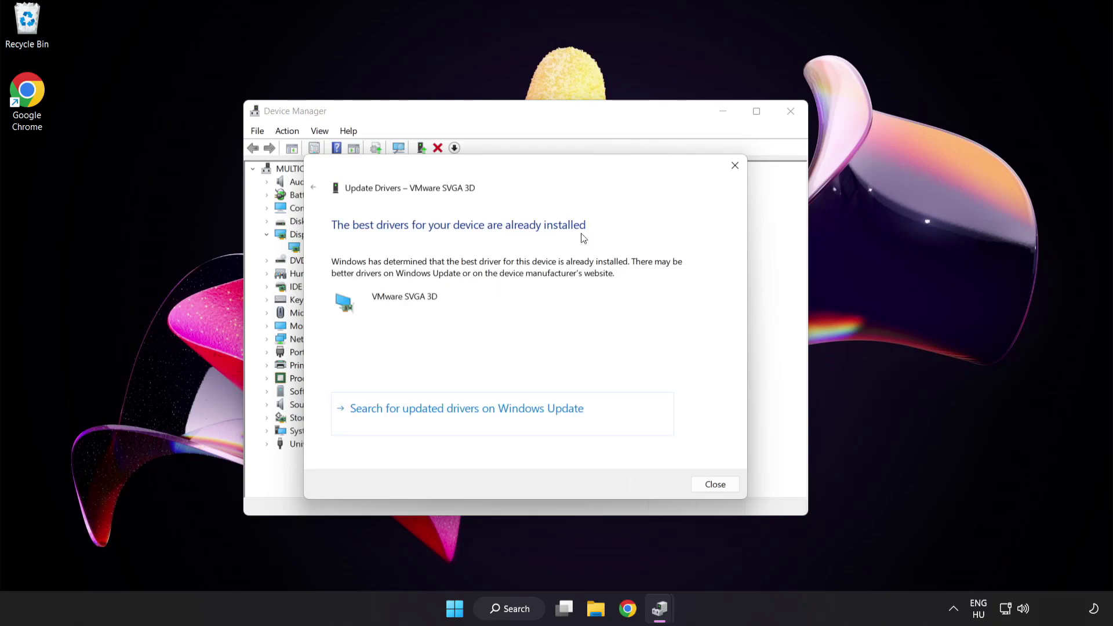
left_click(712, 487)
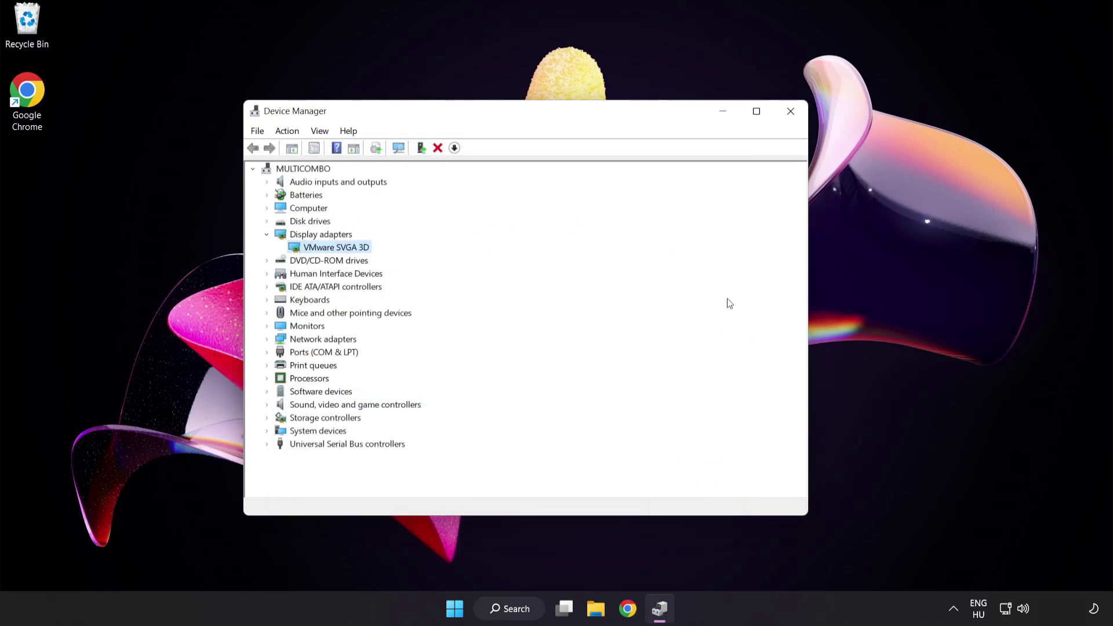
left_click(792, 116)
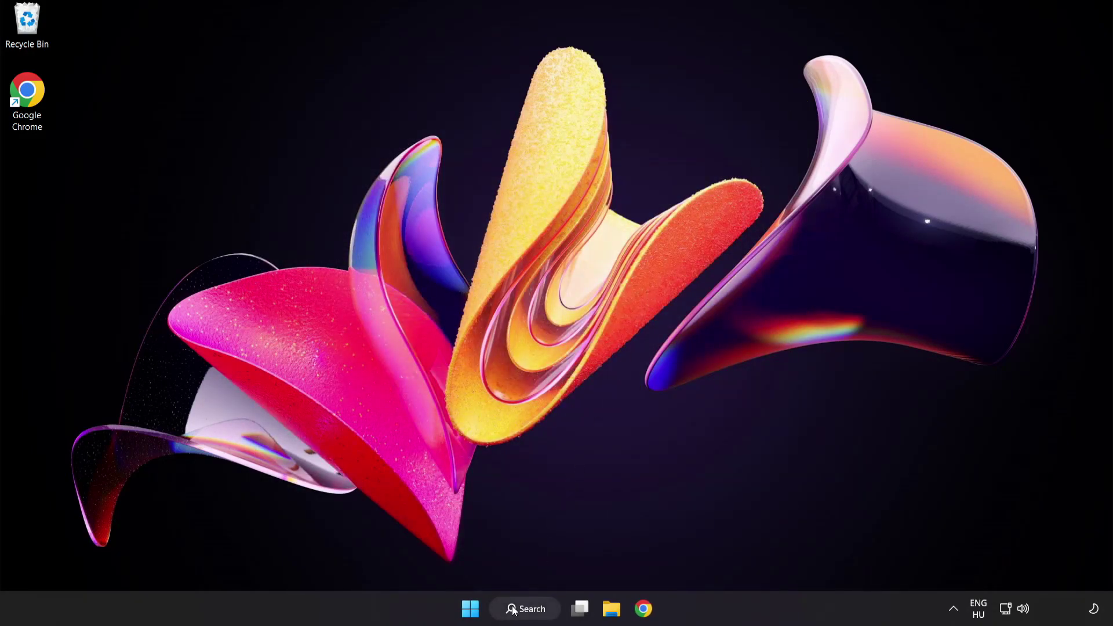
Search Windows for update, open Windows Update settings, check for updates and close Settings.
left_click(541, 615)
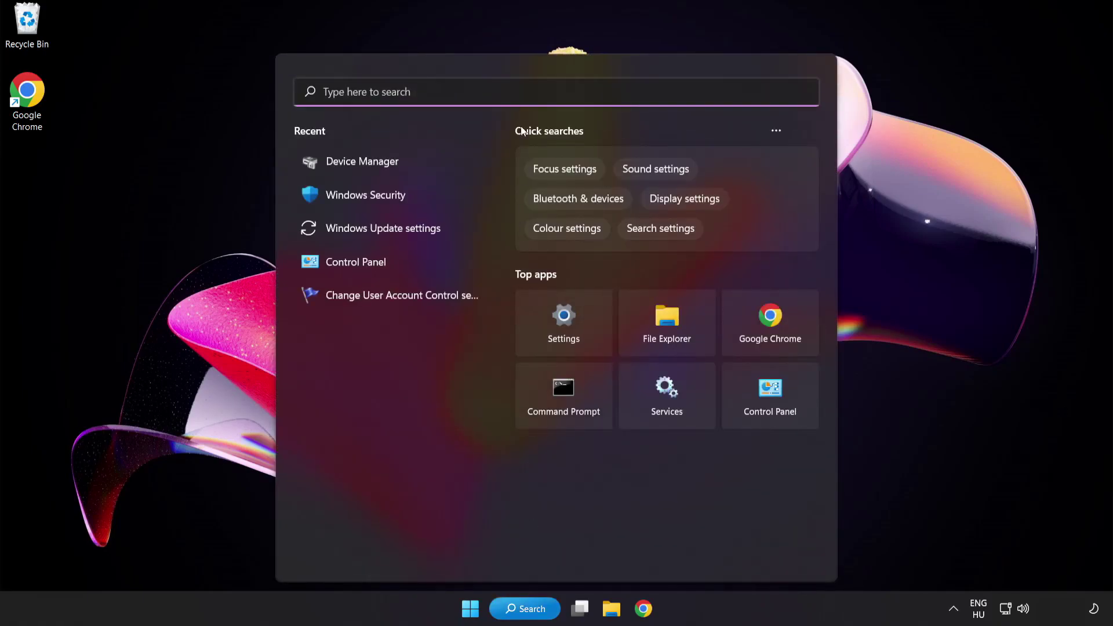
type("update")
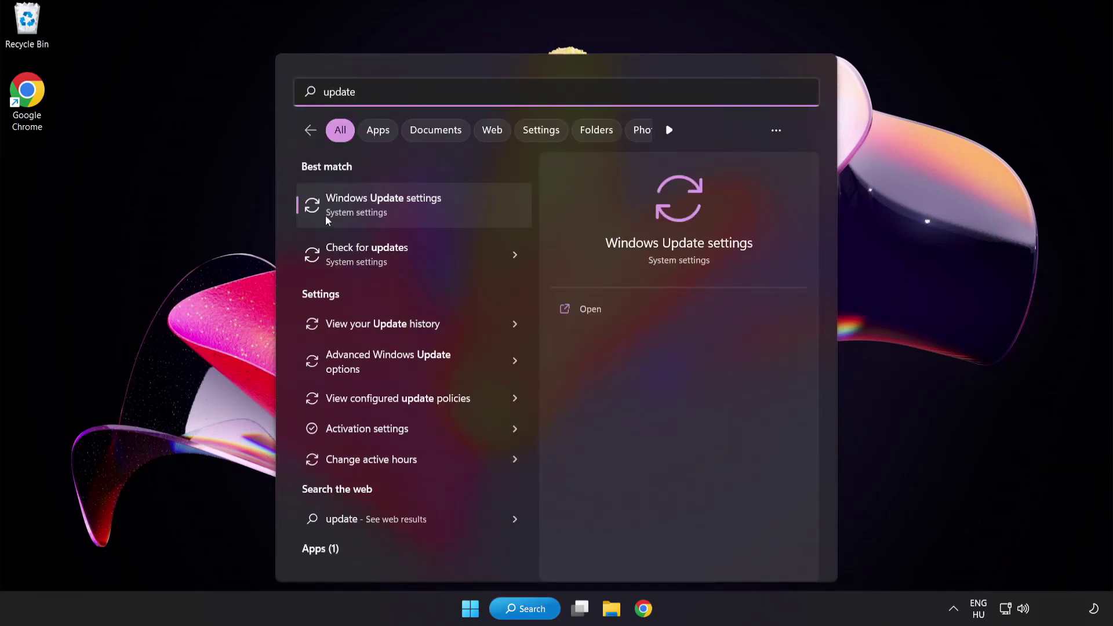
left_click(425, 209)
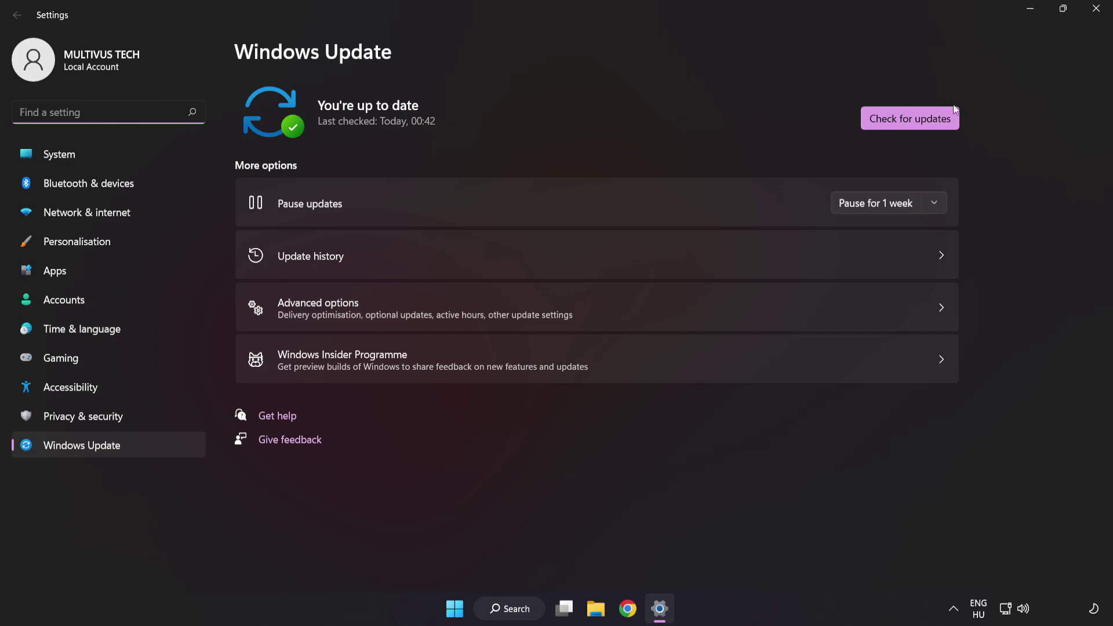
left_click(908, 126)
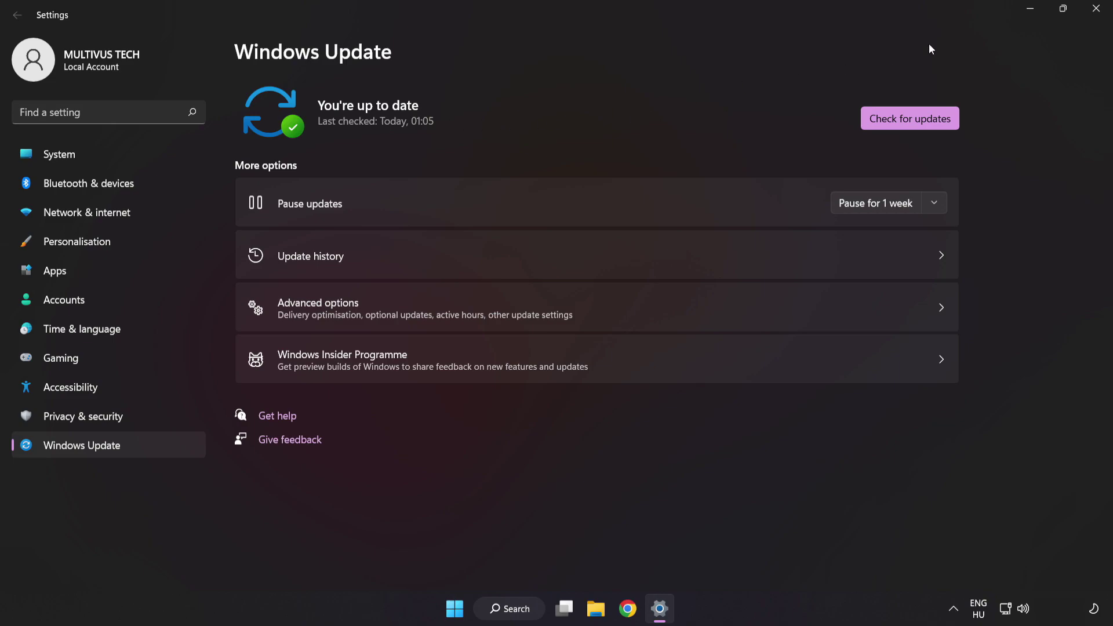
left_click(1094, 14)
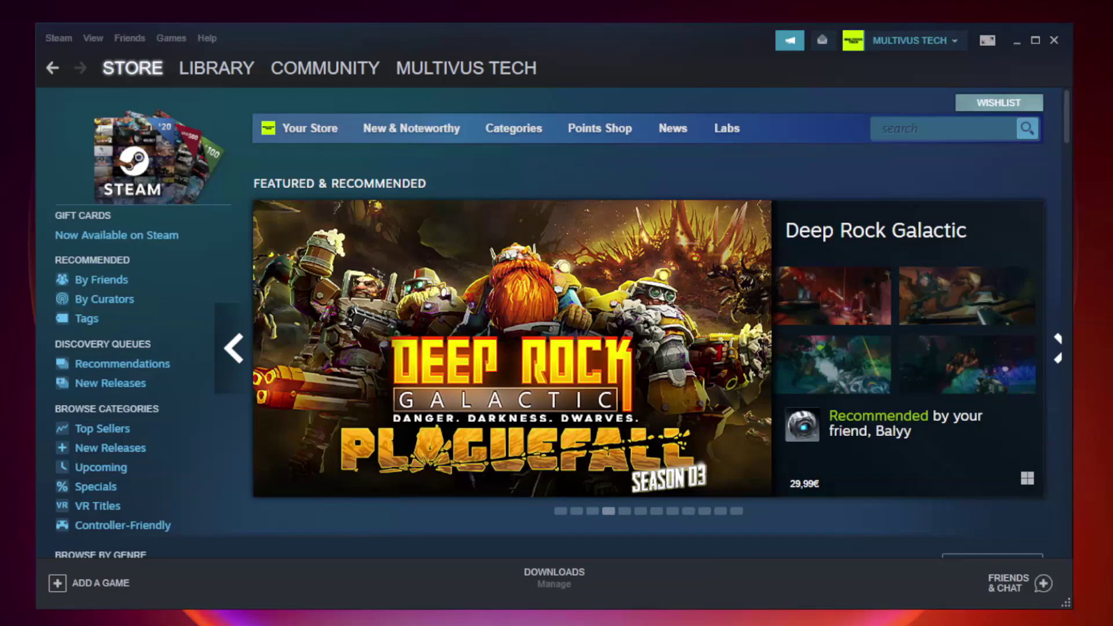
In the Steam library, verify the integrity of the local files of the favorite game YOUR NOT WORKING GAME.
mouse_move(221, 69)
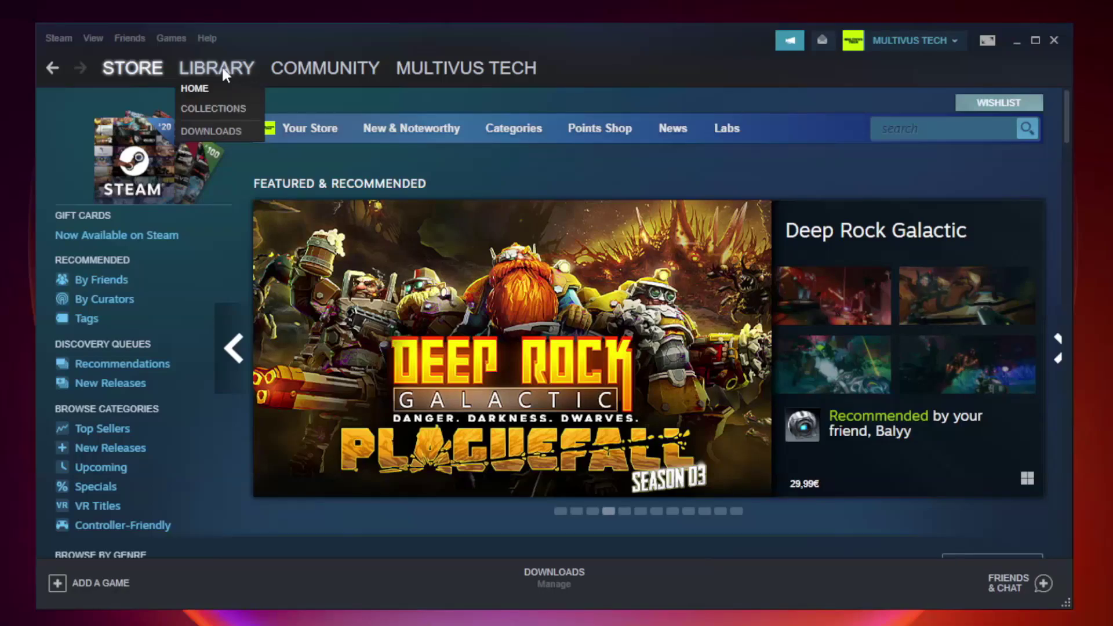
left_click(226, 74)
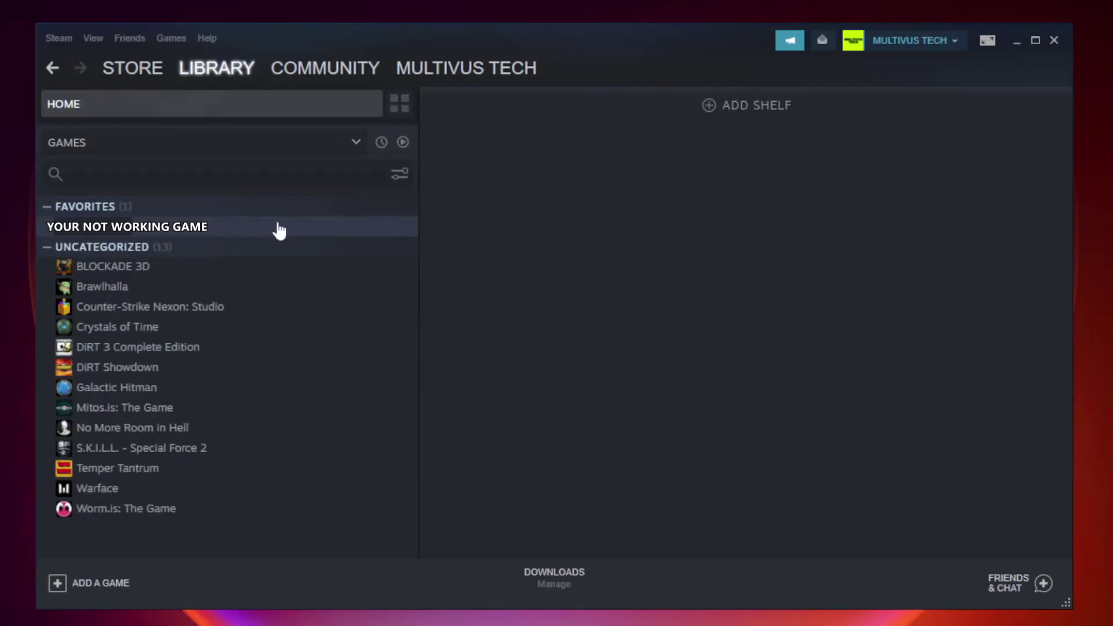
right_click(240, 231)
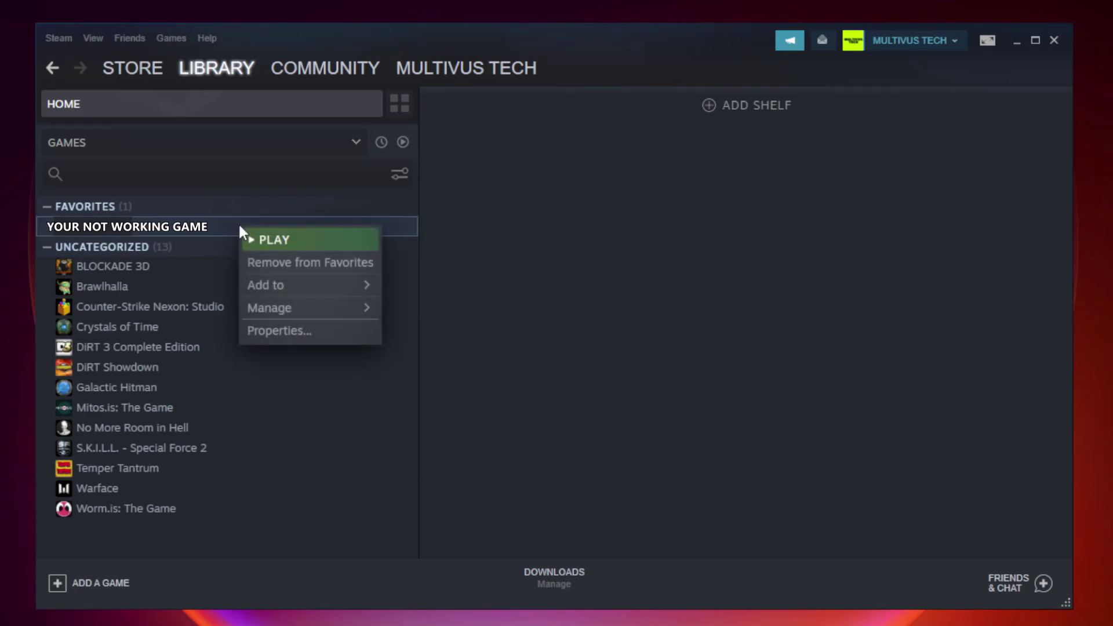
left_click(308, 331)
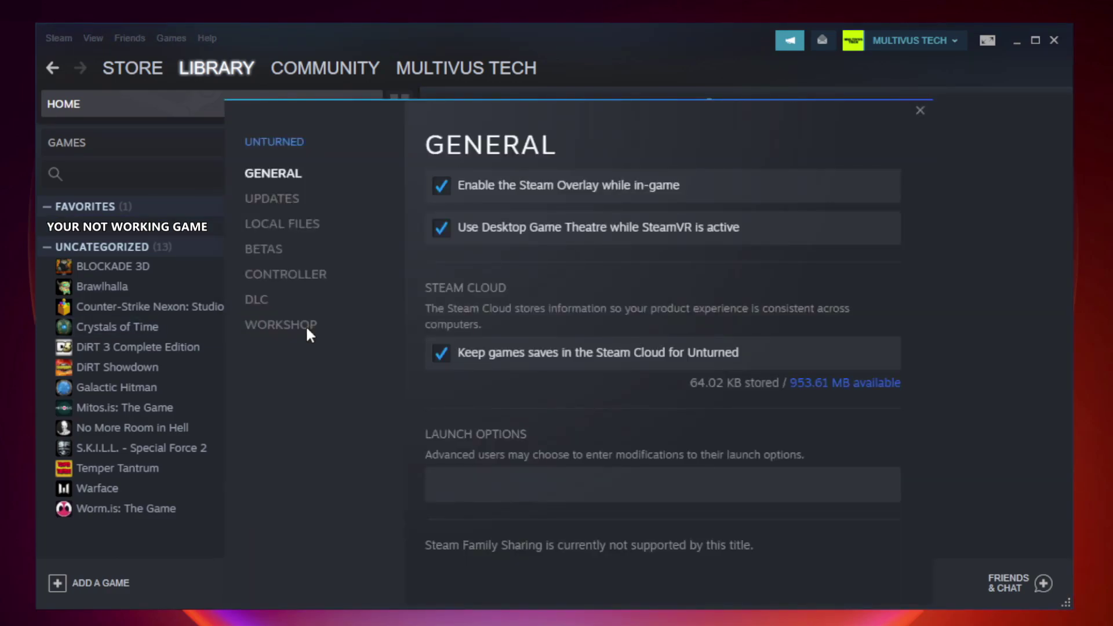
left_click(297, 232)
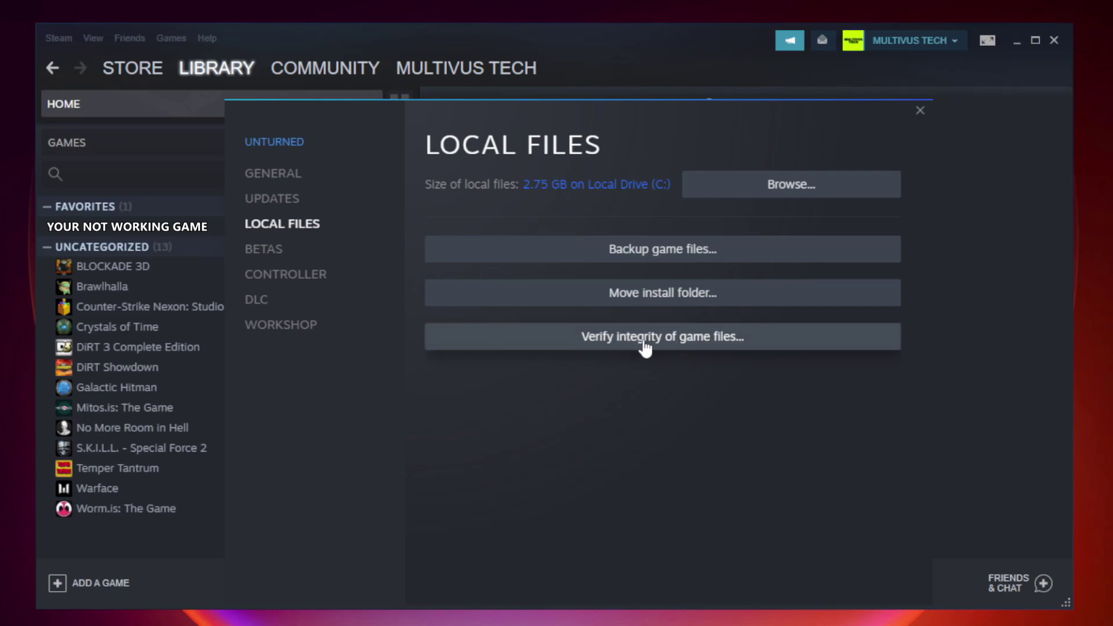
left_click(674, 348)
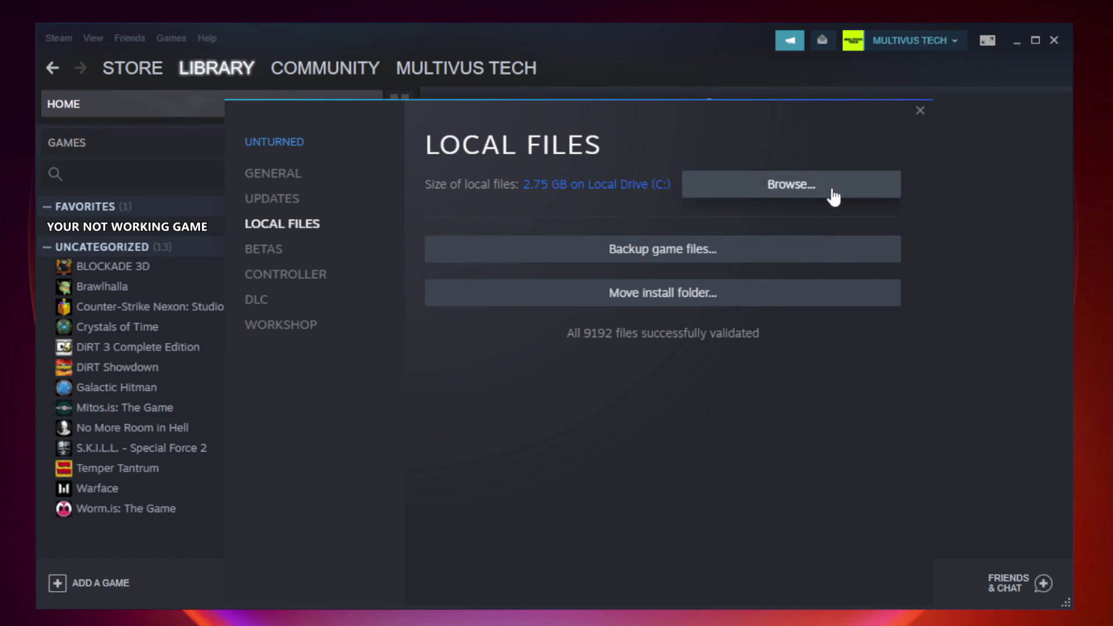
Browse to the game's install folder in File Explorer and open the properties of the YOUR NOT WORKING GAME shortcut.
left_click(794, 195)
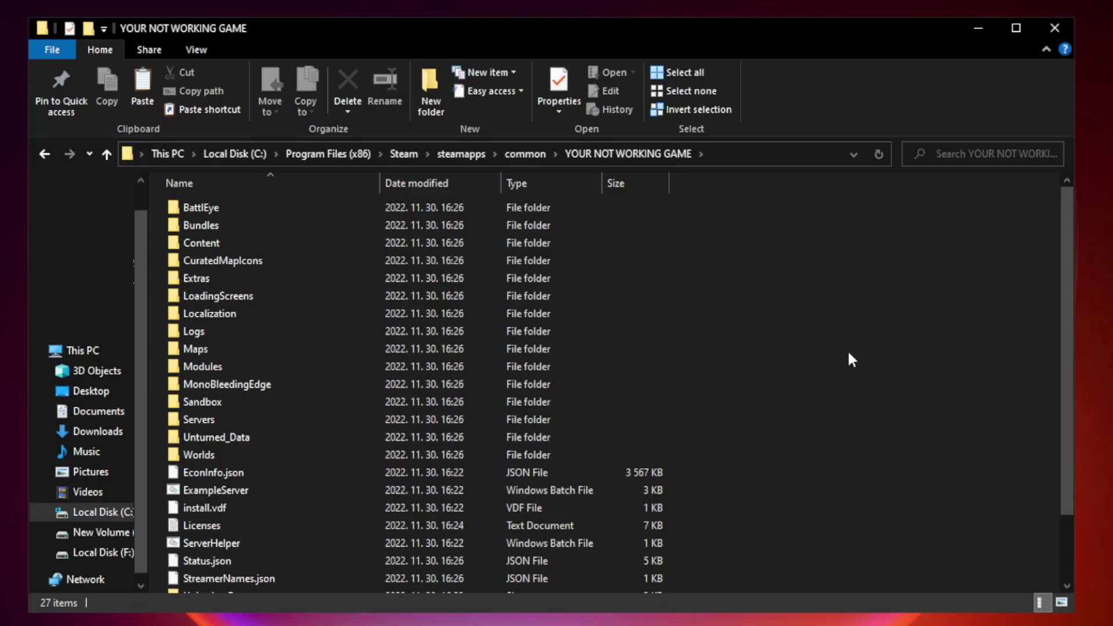
left_click_drag(1070, 310, 1069, 399)
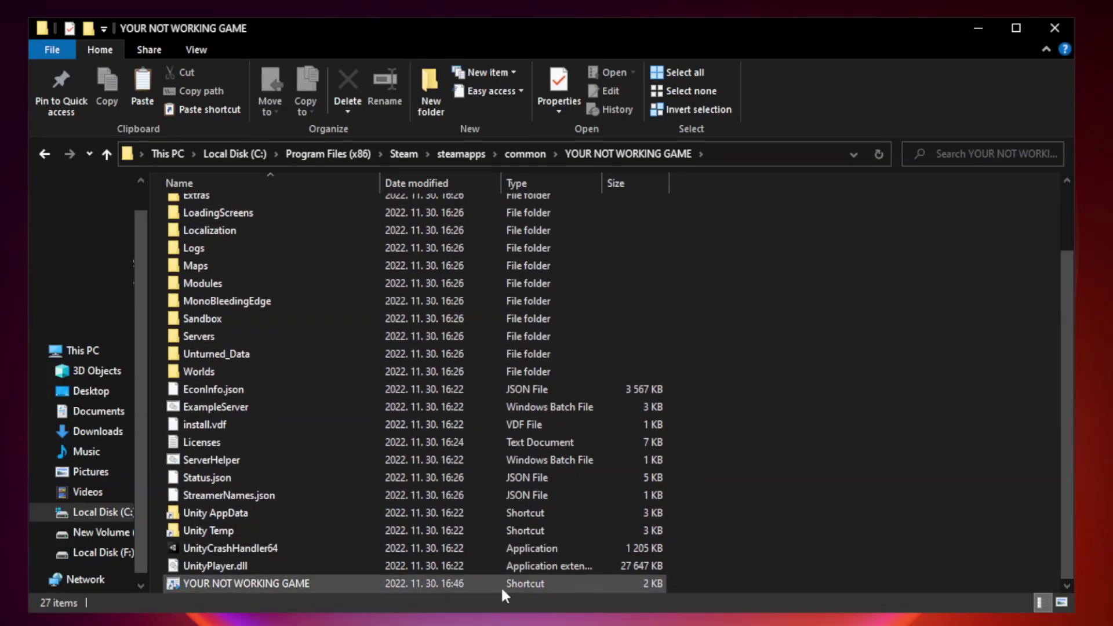
left_click(443, 584)
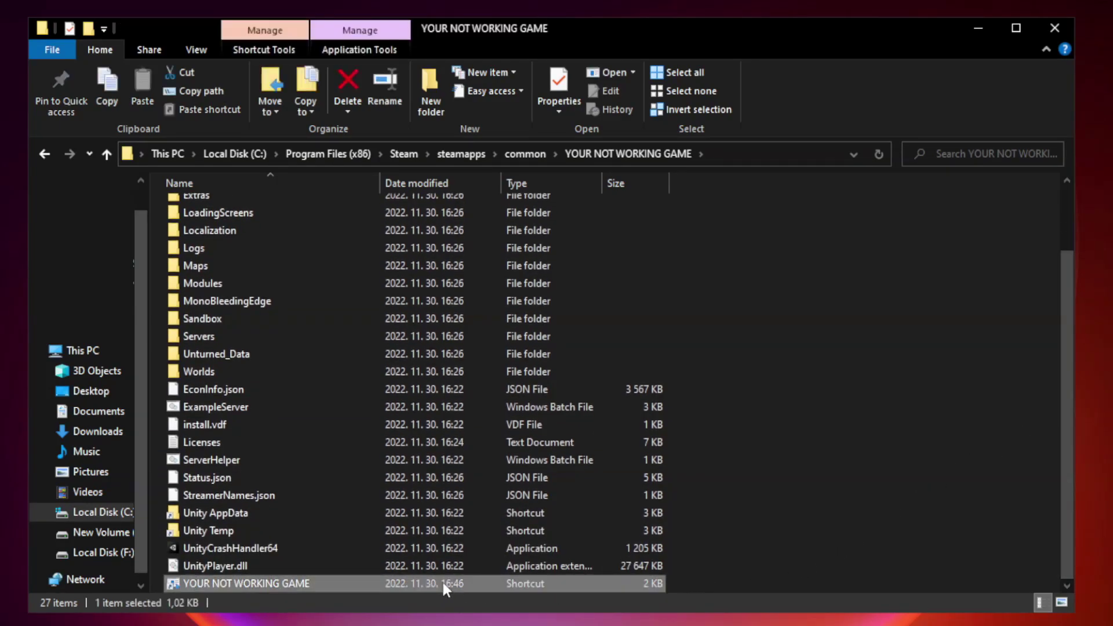
right_click(377, 583)
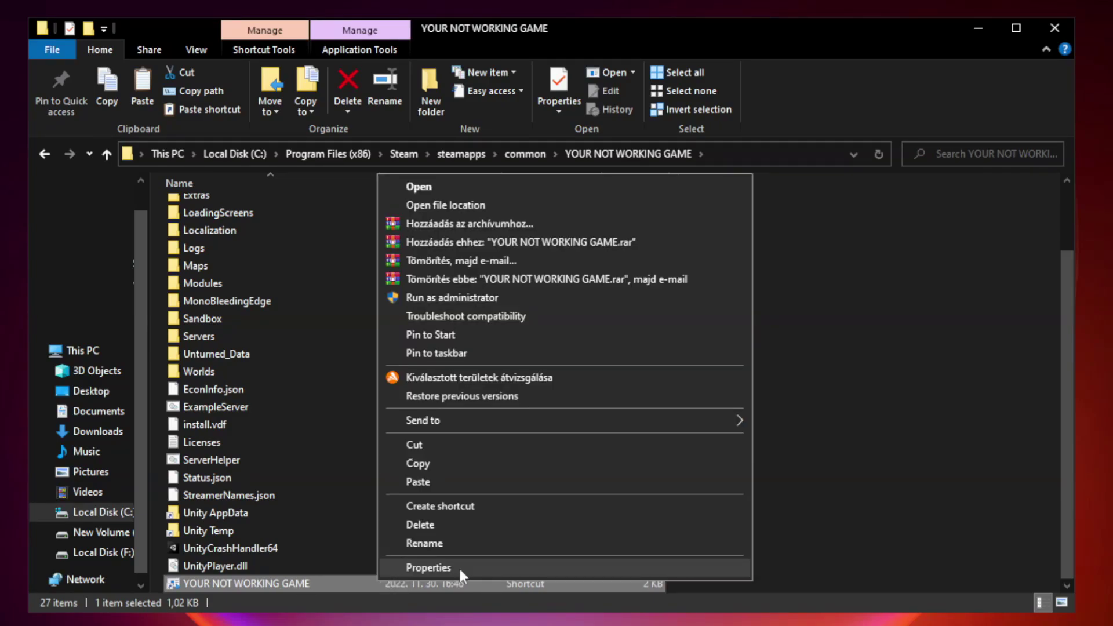
left_click(561, 568)
left_click_drag(553, 307, 556, 133)
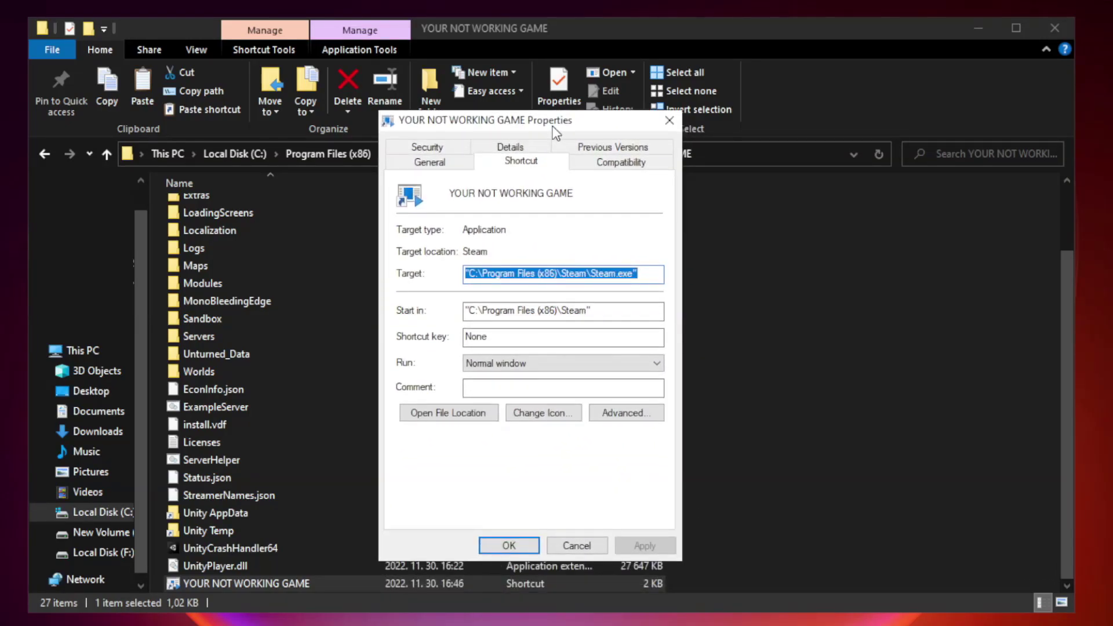
Apply Windows 8 compatibility mode, disabled fullscreen optimizations and run as administrator to the shortcut, then close its properties and the folder.
left_click(617, 167)
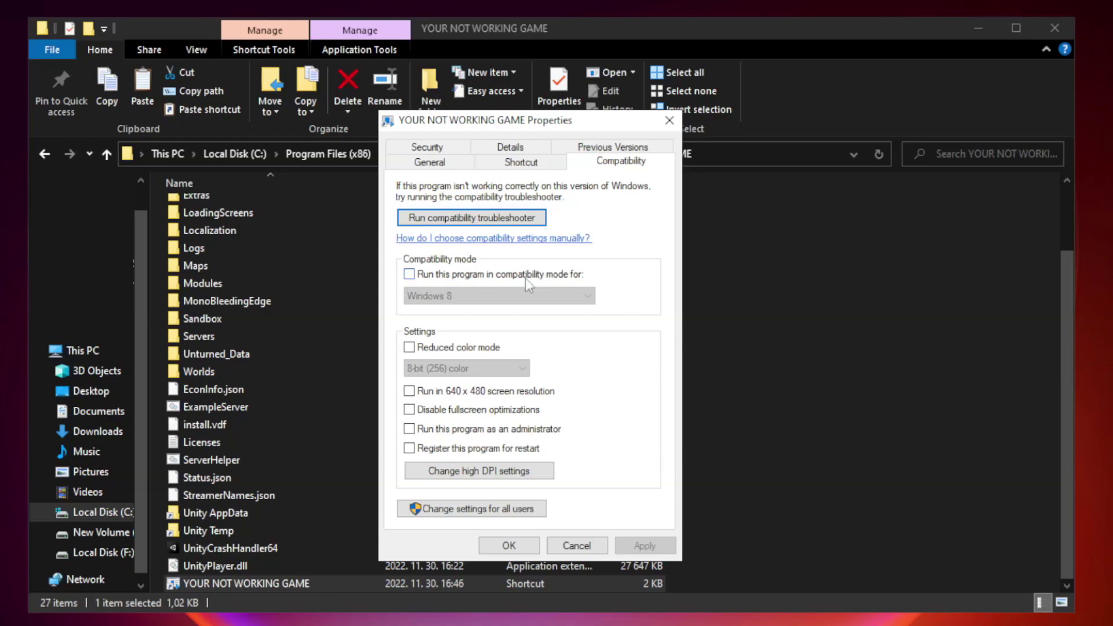
left_click(443, 276)
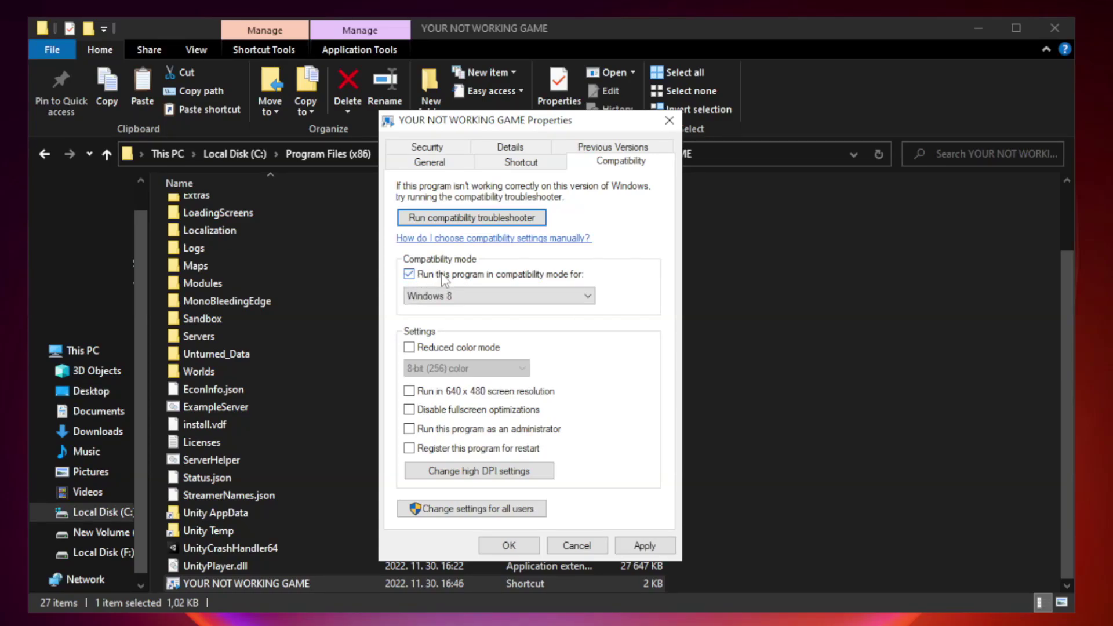
left_click(494, 297)
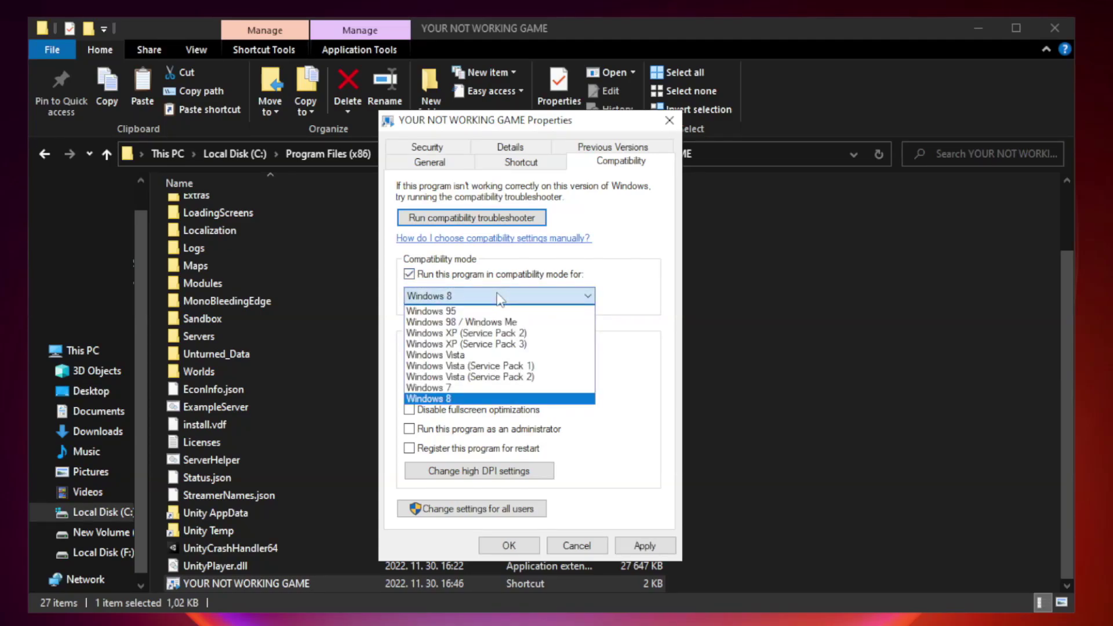
left_click(471, 401)
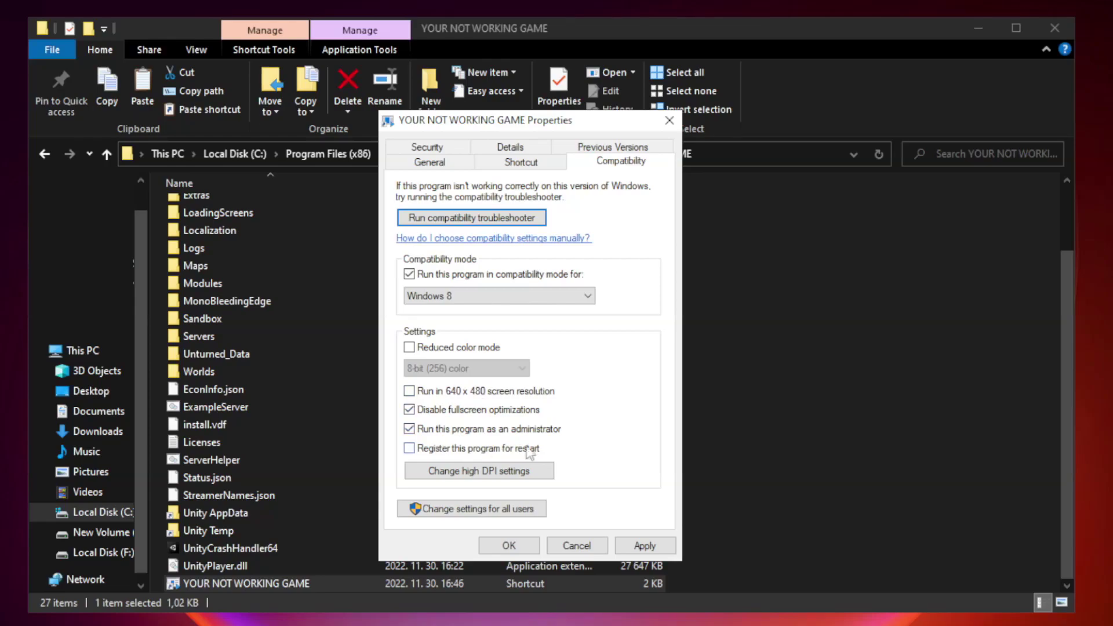
left_click(646, 546)
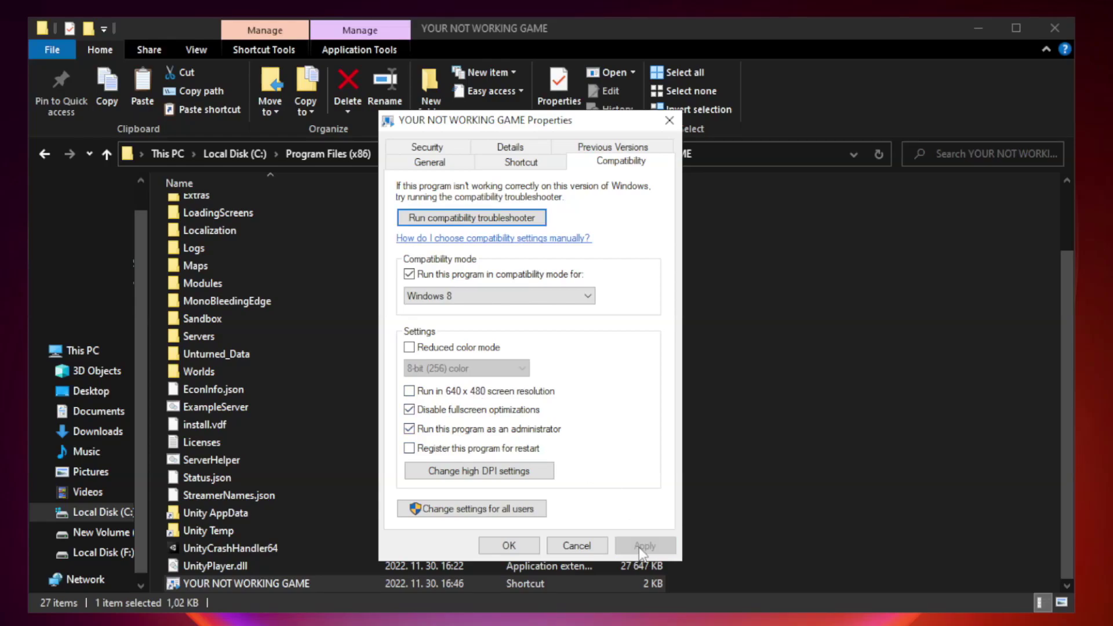
left_click(509, 546)
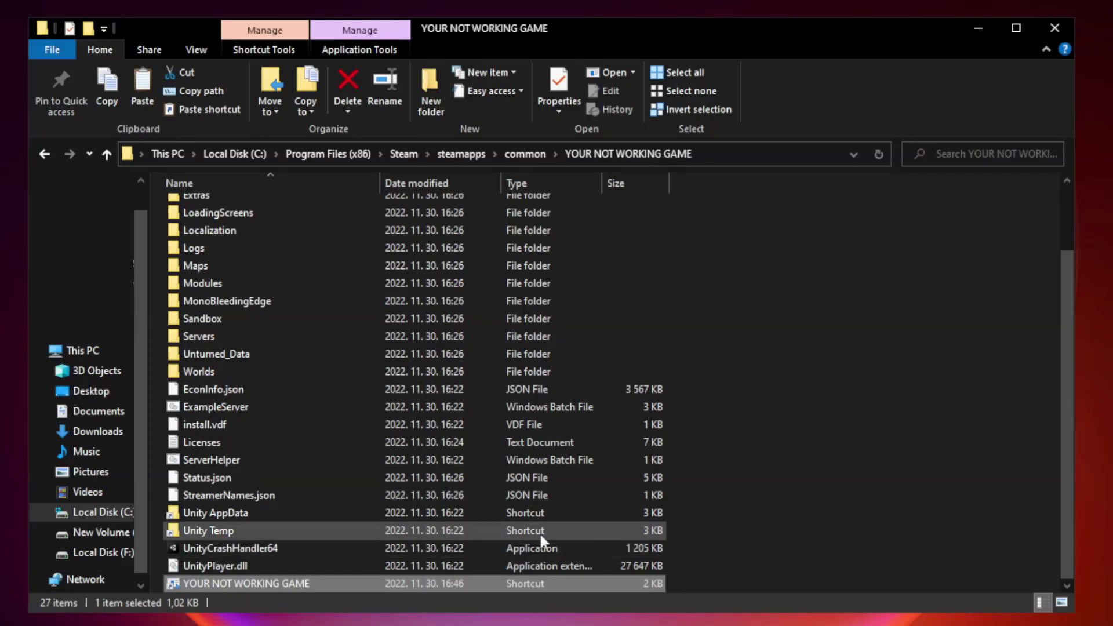
left_click(1055, 30)
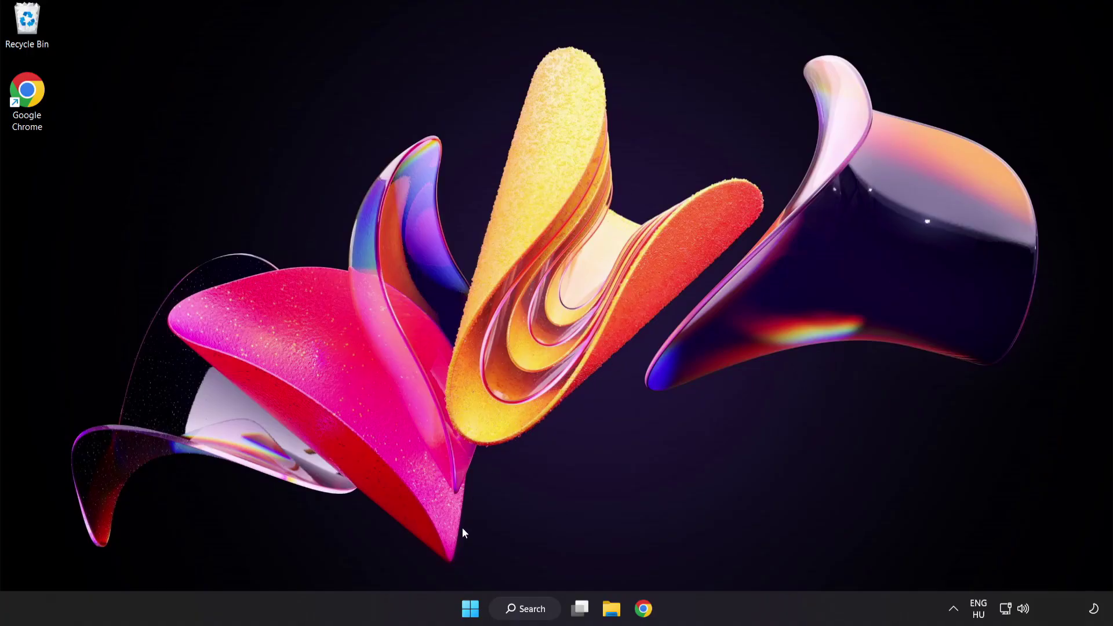
Open the list of startup apps in Task Manager and disable Cortana.
right_click(471, 609)
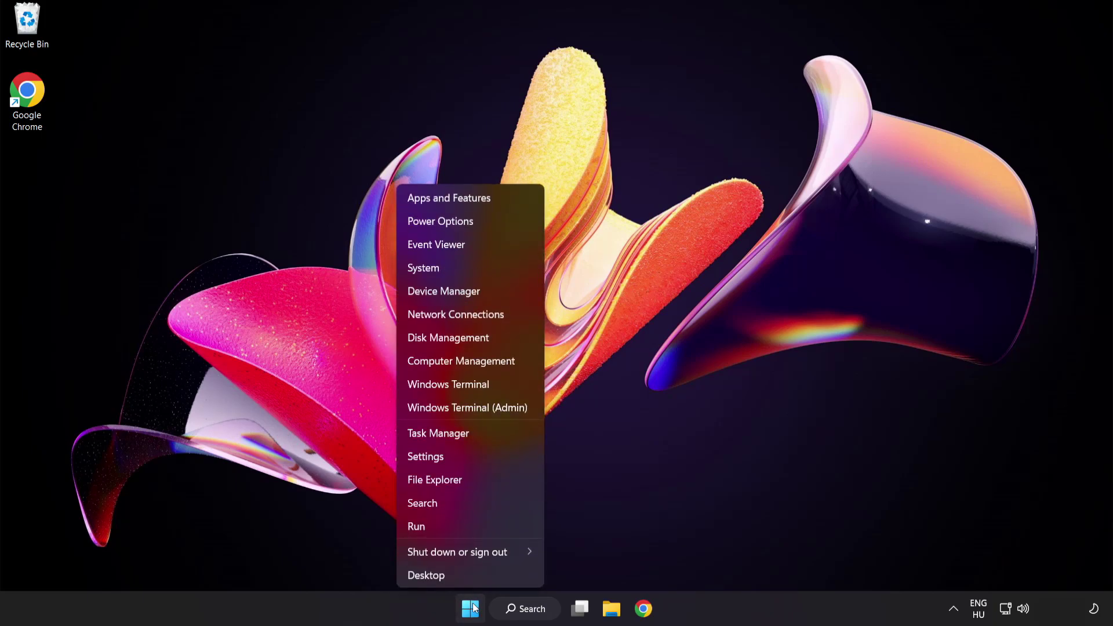
left_click(481, 436)
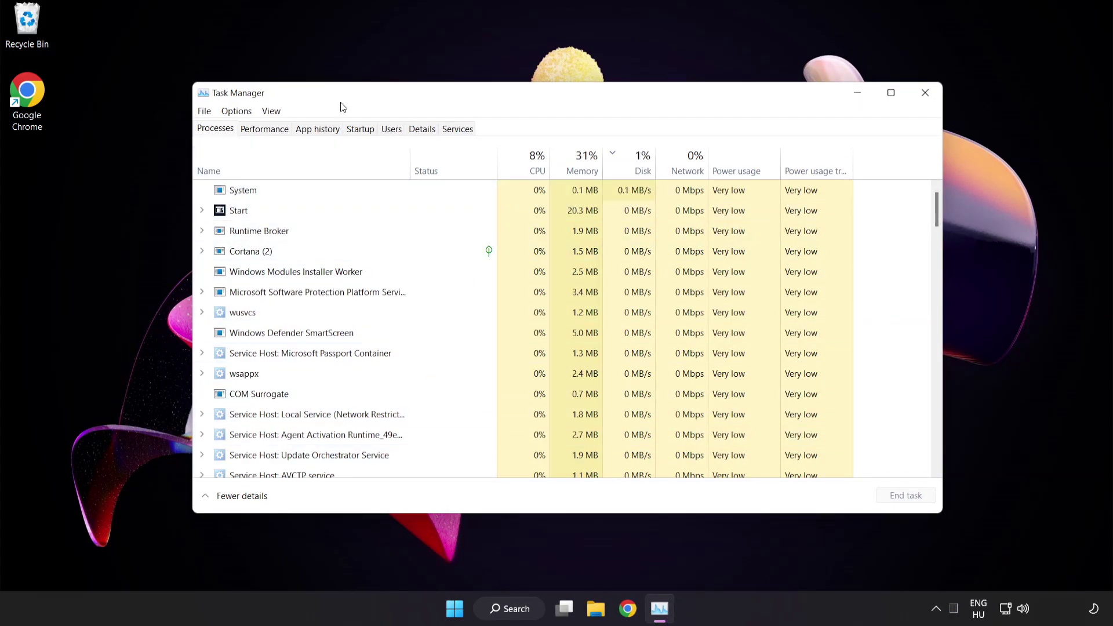
left_click(369, 135)
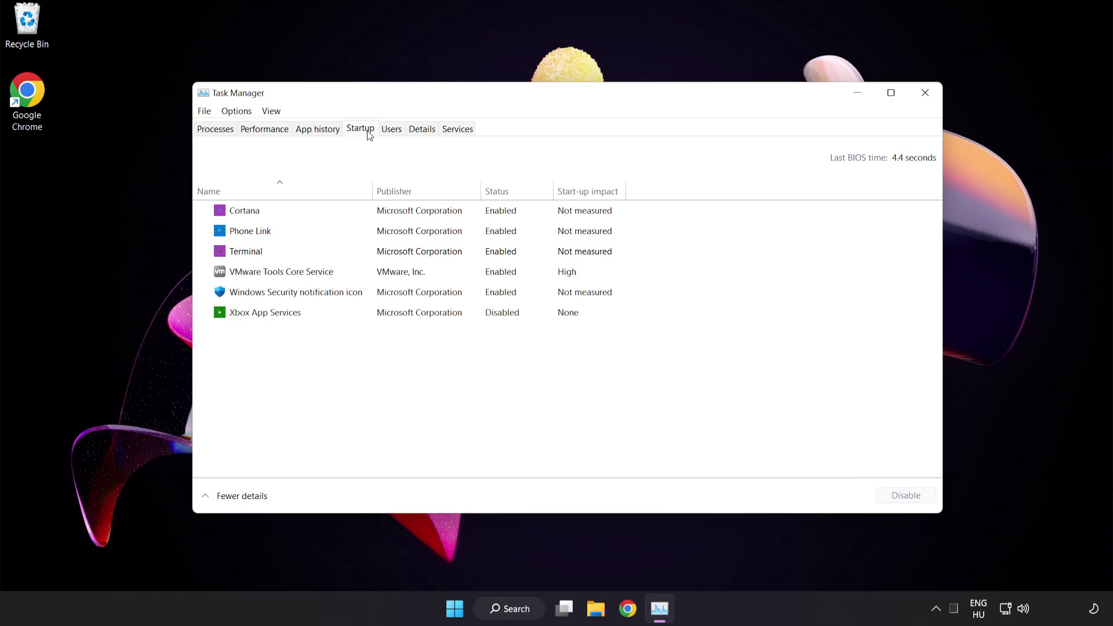
left_click(370, 216)
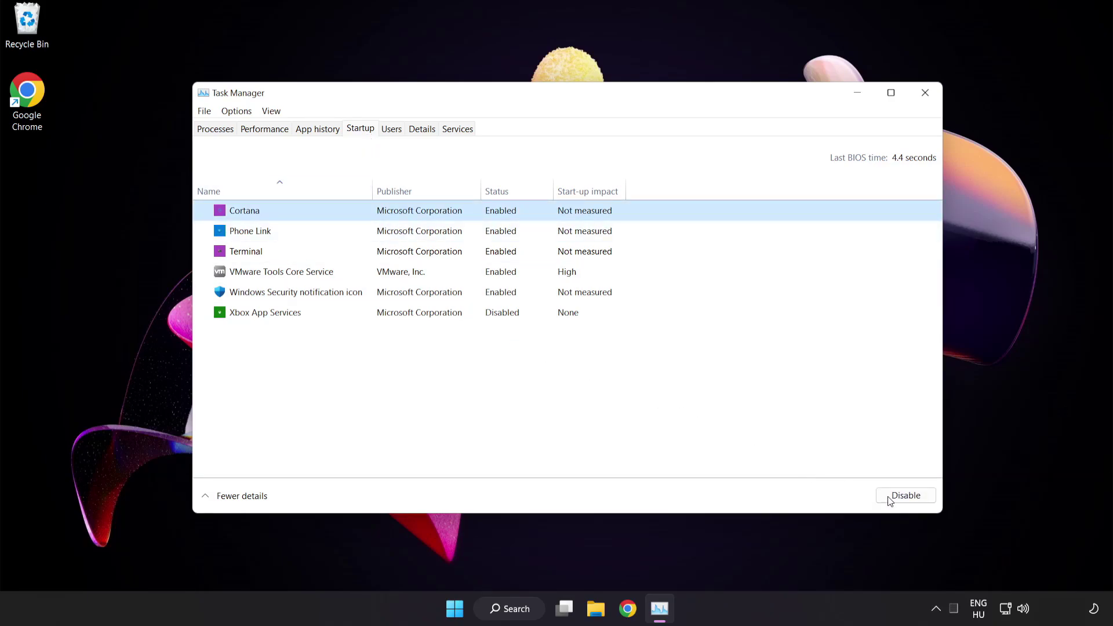
left_click(911, 499)
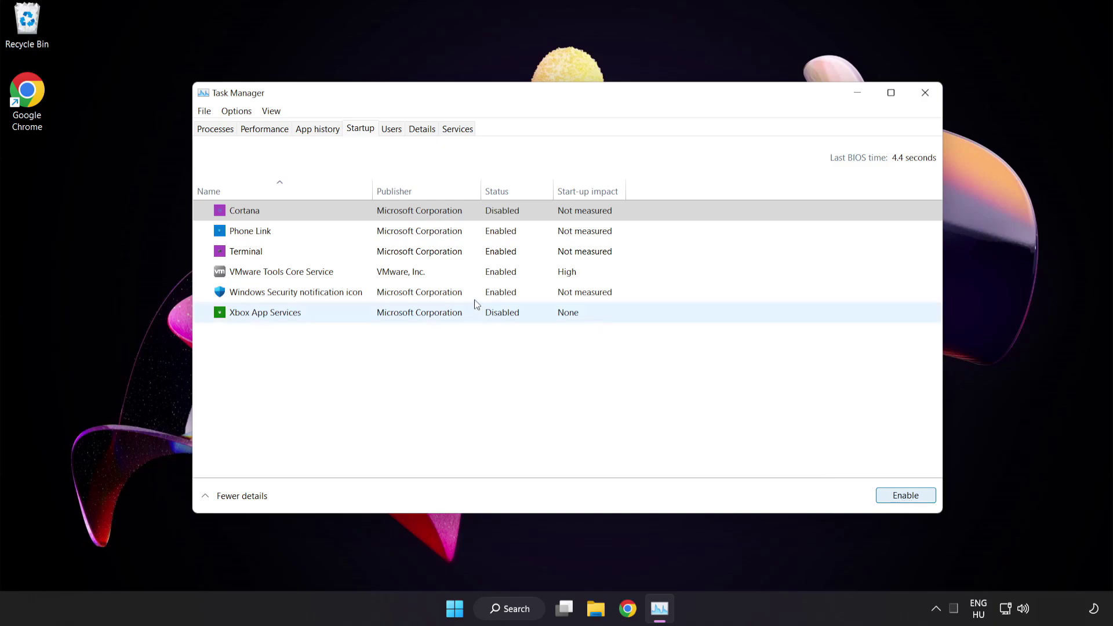
Disable Phone Link, Terminal and Windows Security notification icon at startup, then close Task Manager.
left_click(345, 230)
left_click(903, 503)
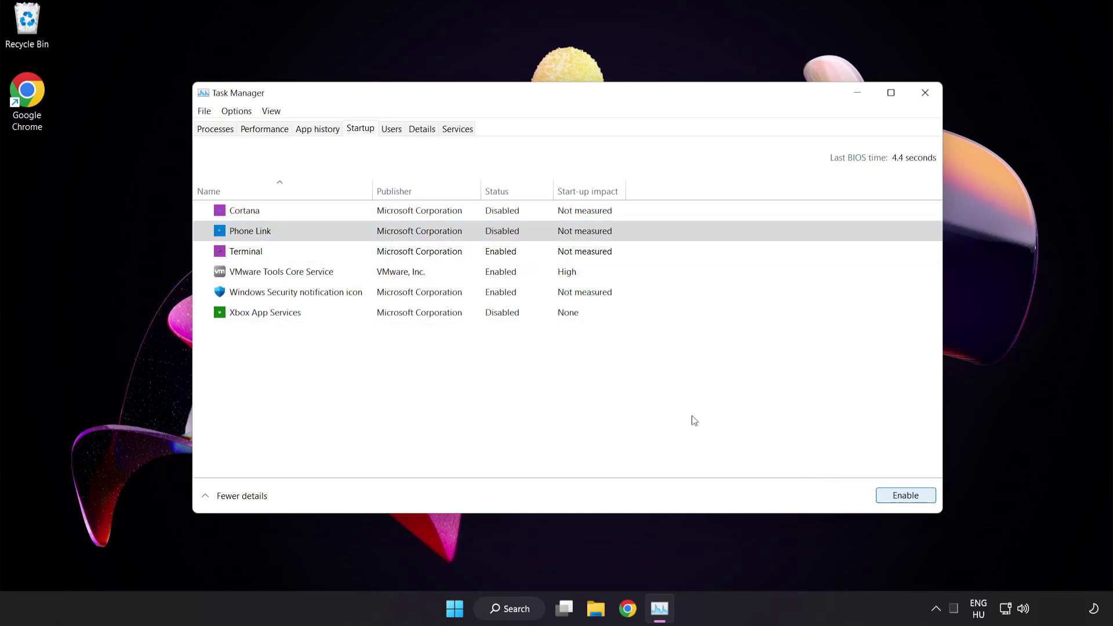
left_click(356, 256)
left_click(887, 495)
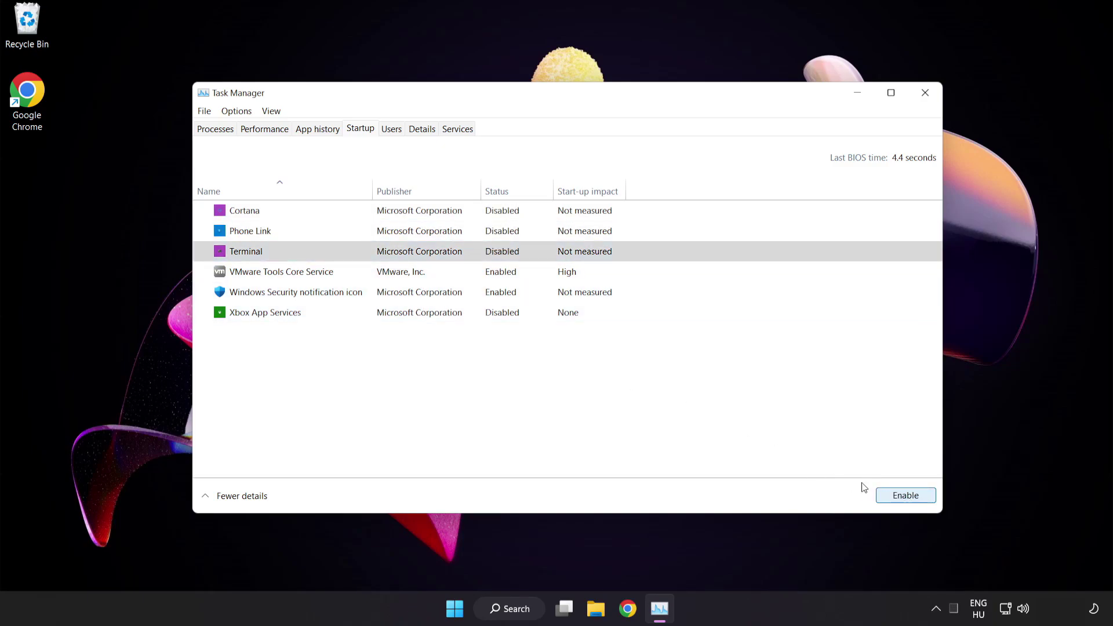
left_click(384, 297)
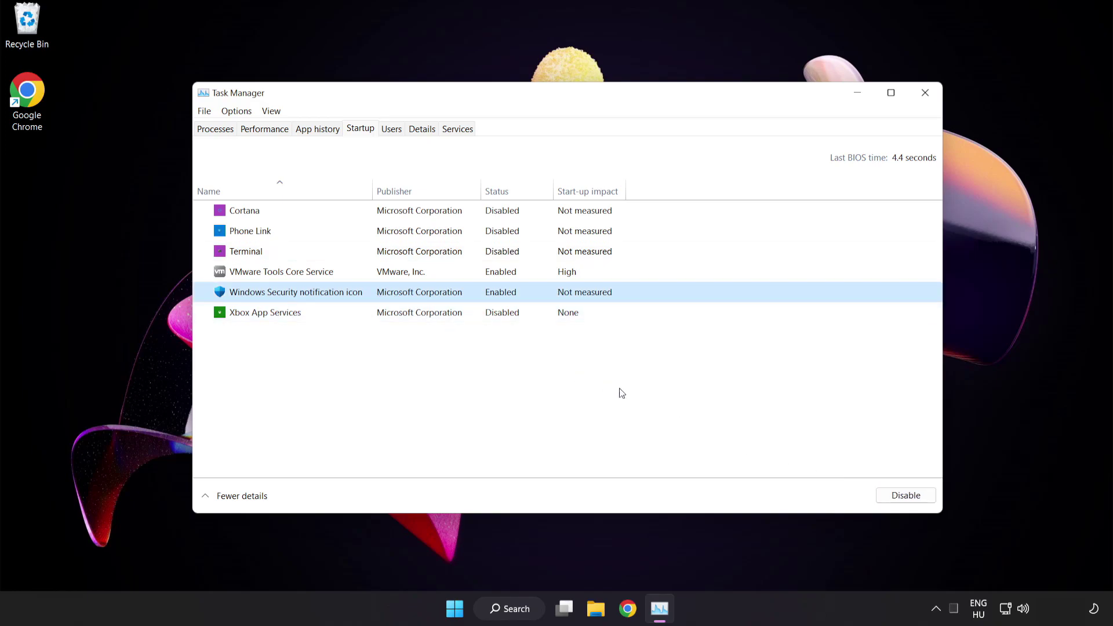
left_click(896, 500)
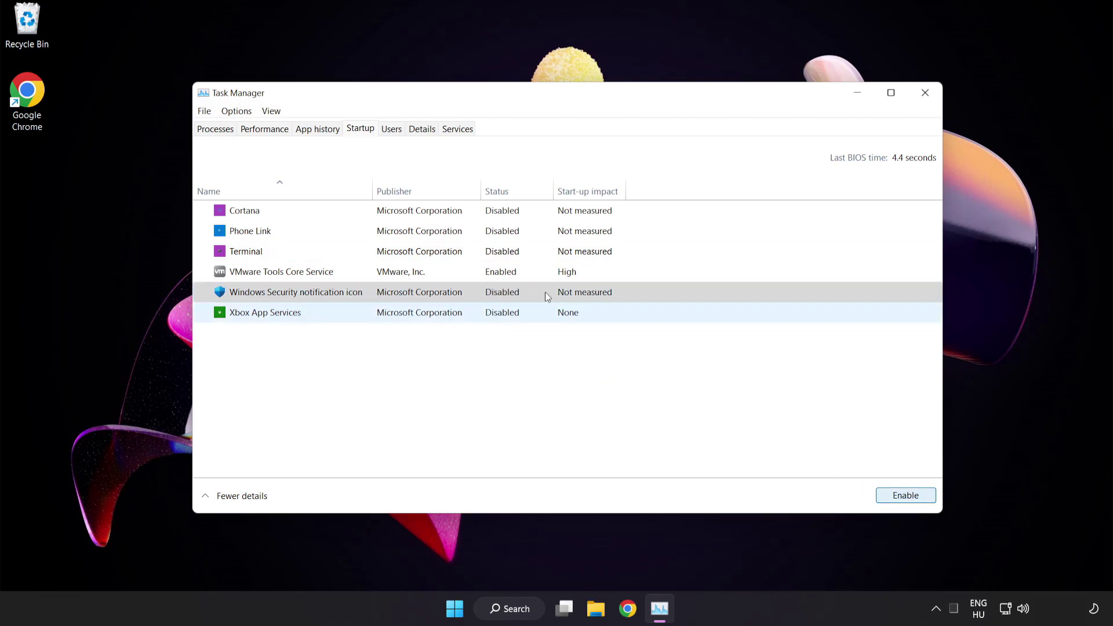
left_click(926, 94)
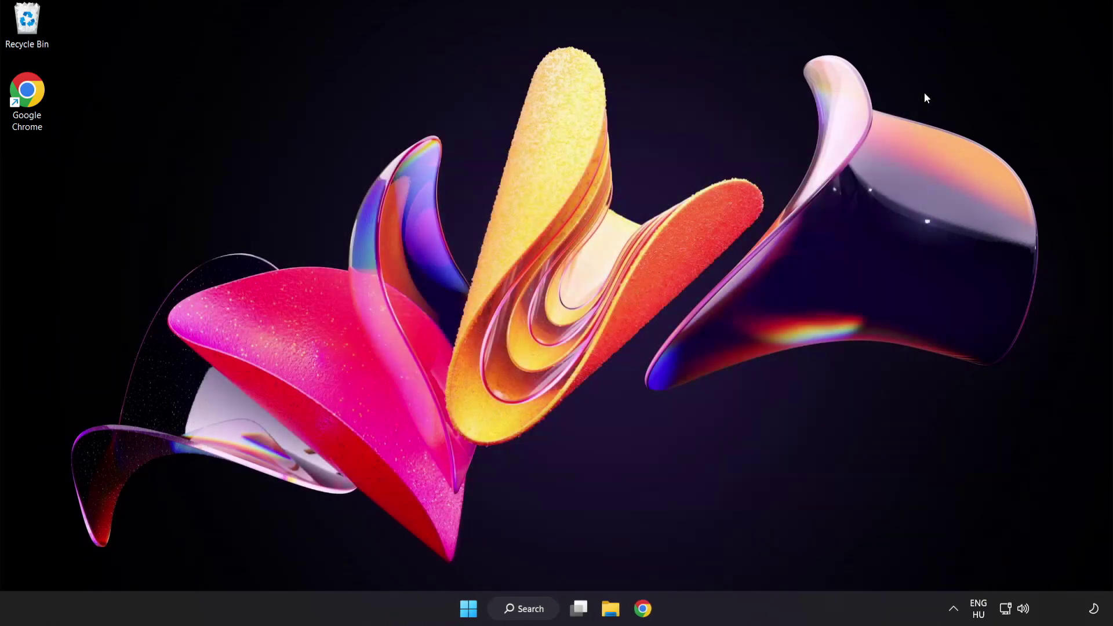
Search Windows for security, open Windows Security and go to the exclusions in the virus and threat protection settings.
left_click(532, 609)
type("s")
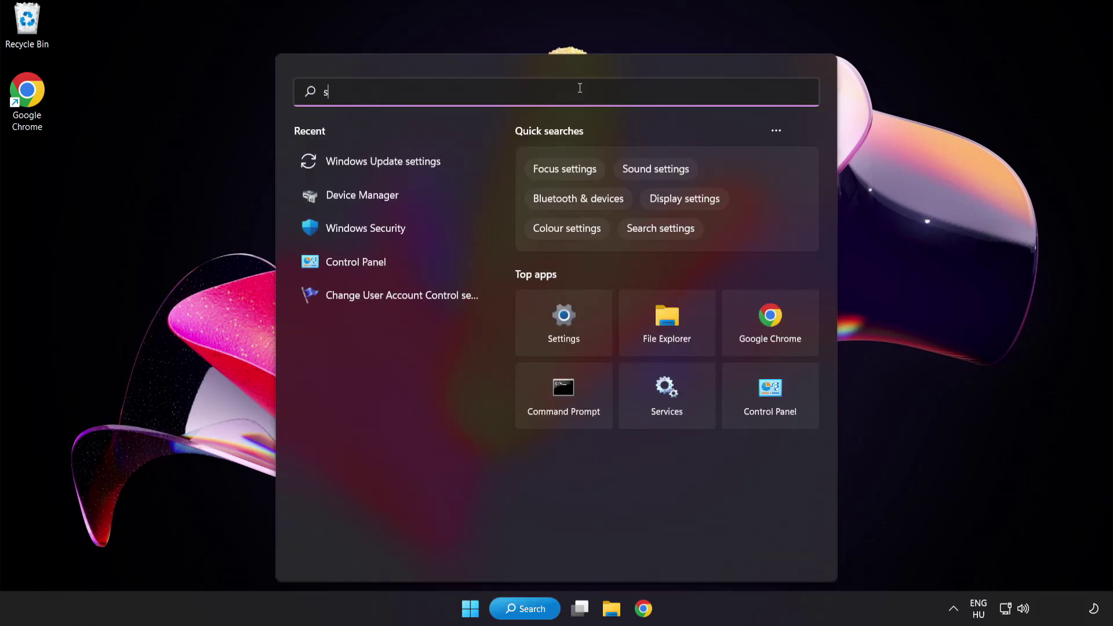
type("ecurity")
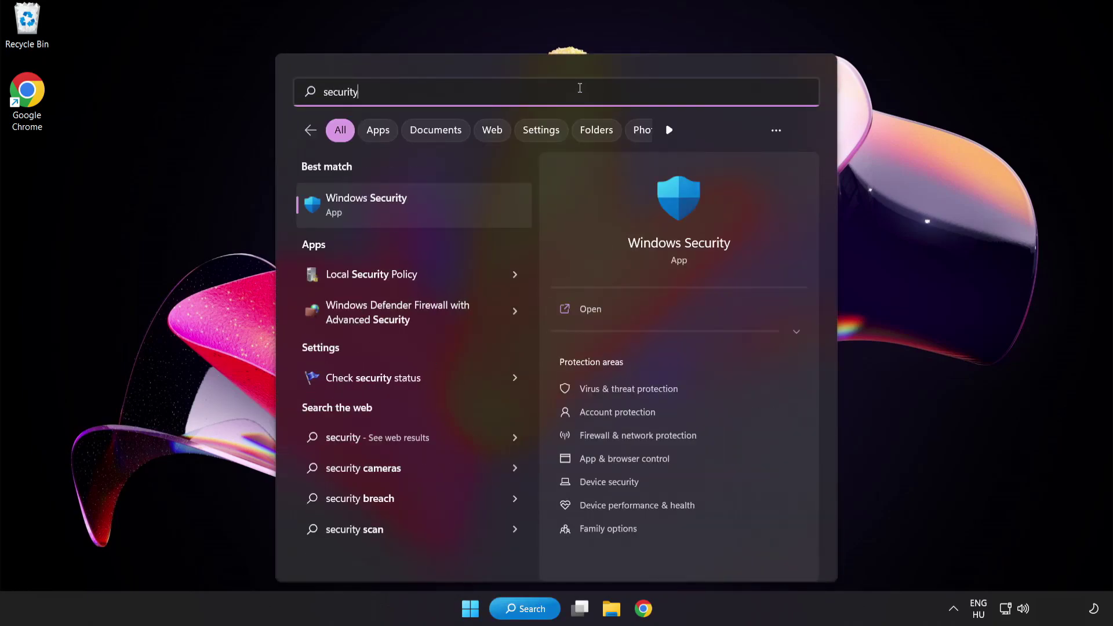
left_click(421, 204)
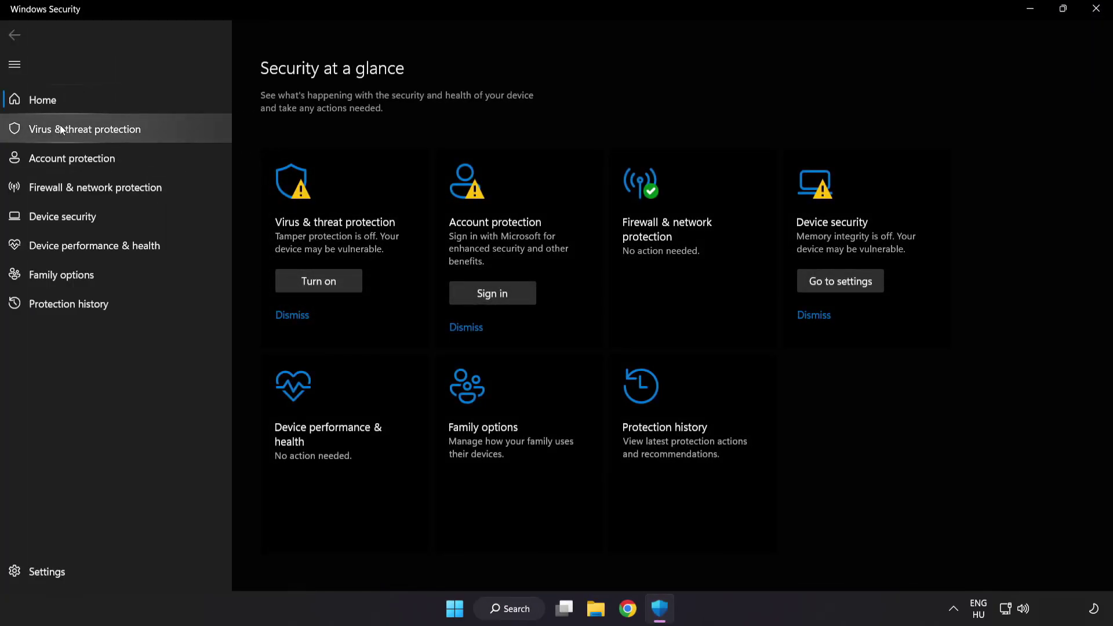
left_click(169, 129)
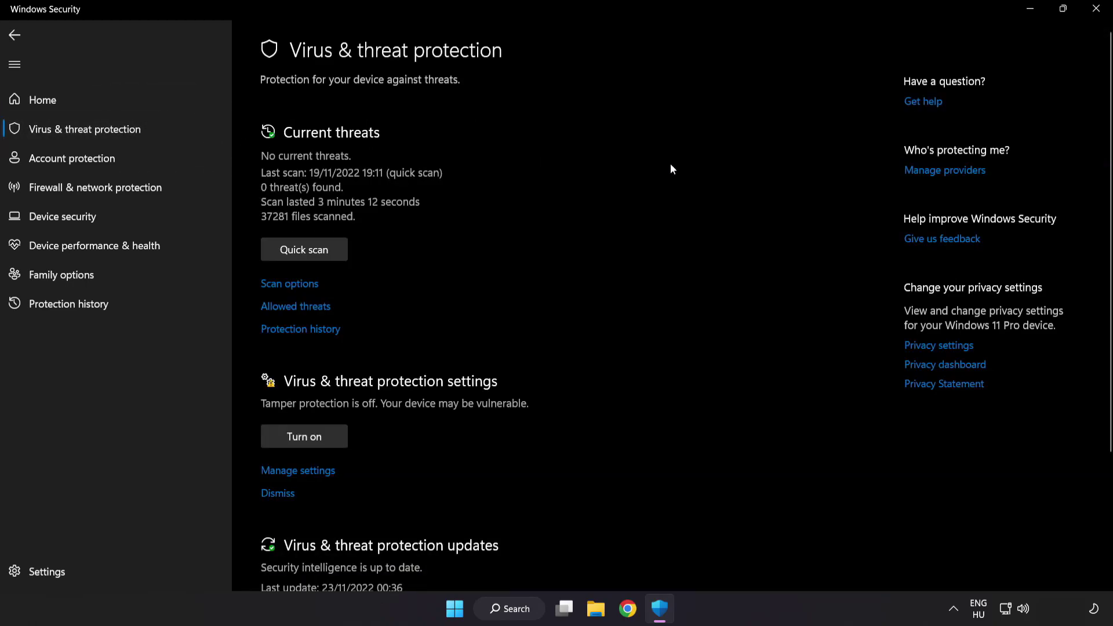
scroll(703, 167, "down", 3)
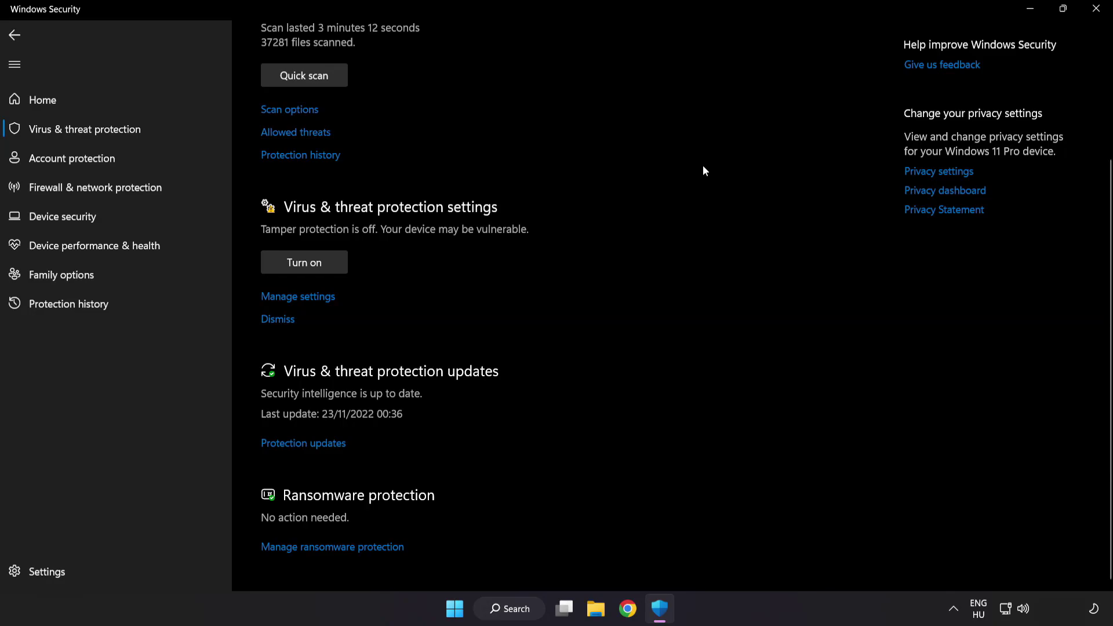
left_click(305, 298)
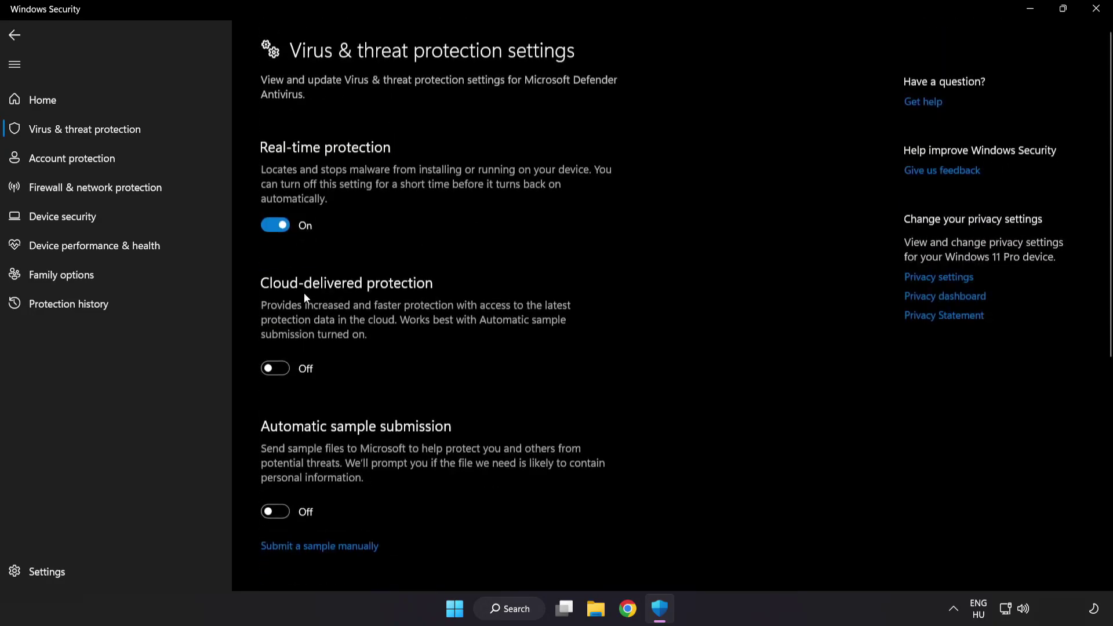
scroll(647, 304, "down", 6)
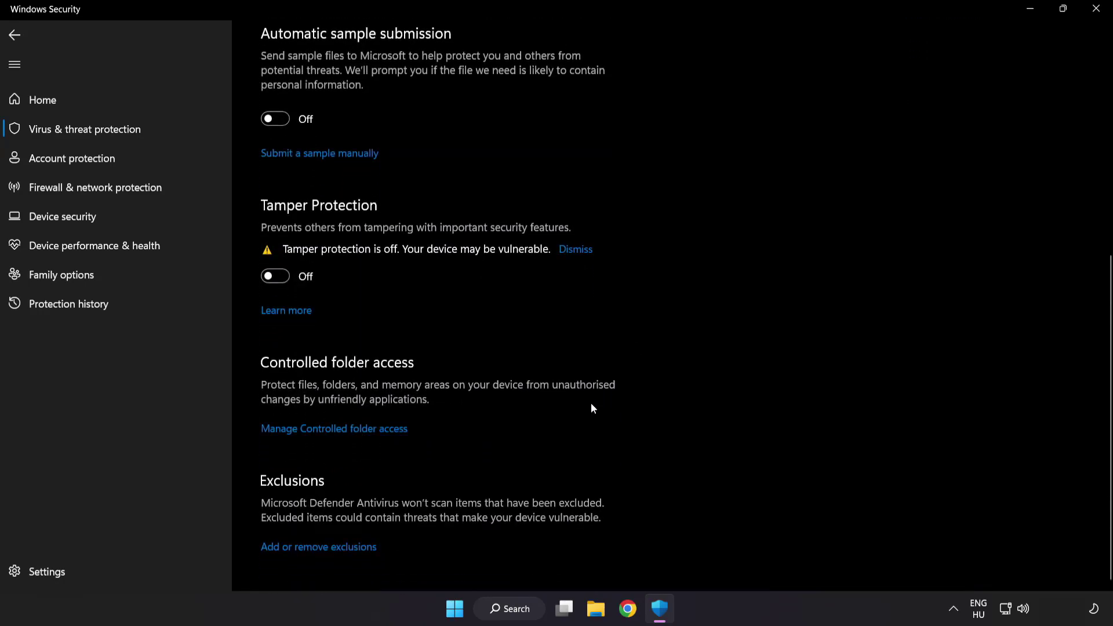
left_click(323, 548)
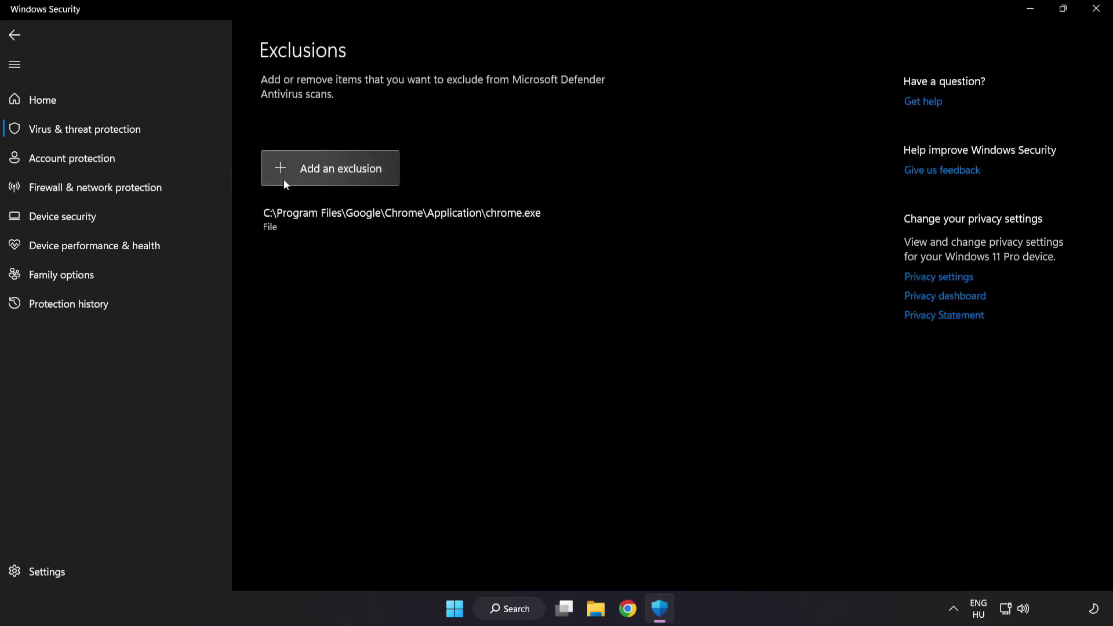
Add the NOT WORKING APP shortcut in Program Files (x86)\NOT WORKING APP as a file exclusion, then close Windows Security.
left_click(333, 181)
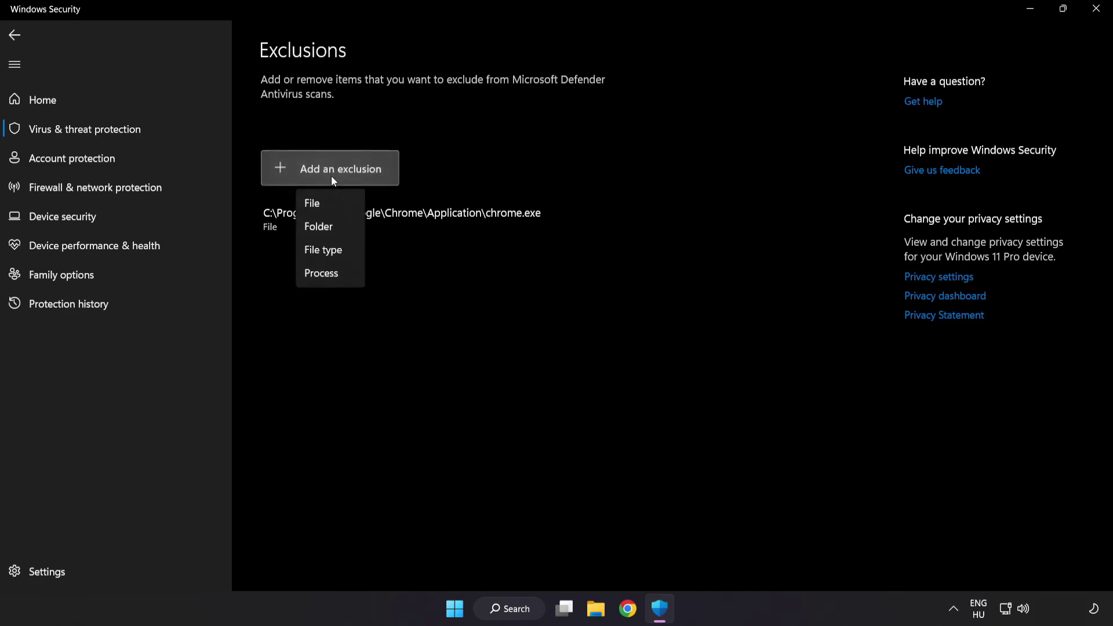
left_click(324, 204)
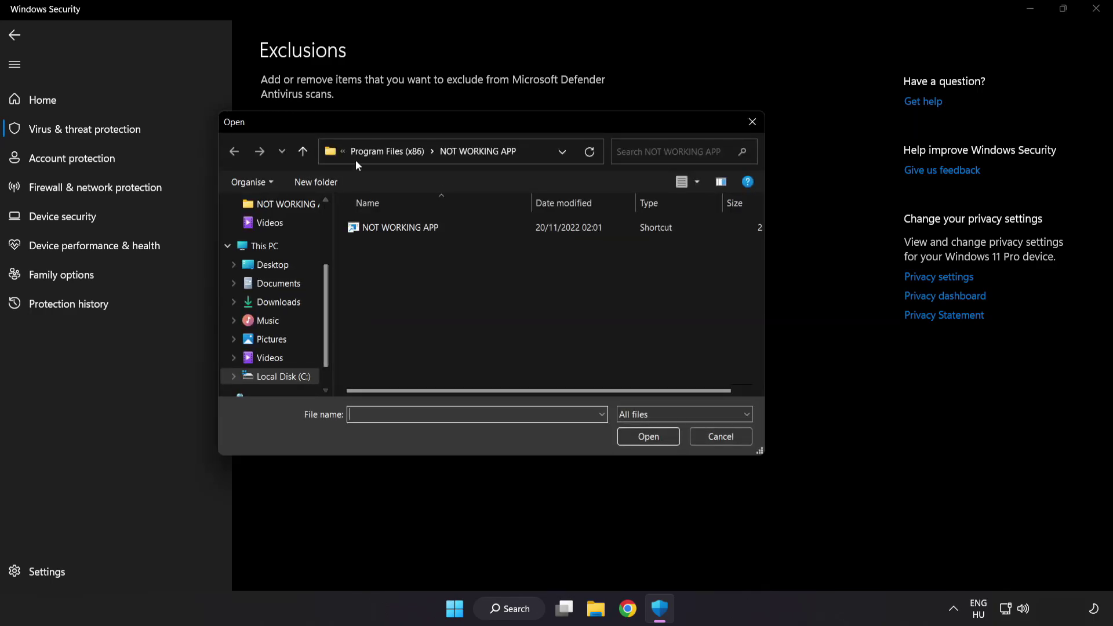
left_click(356, 154)
left_click(364, 150)
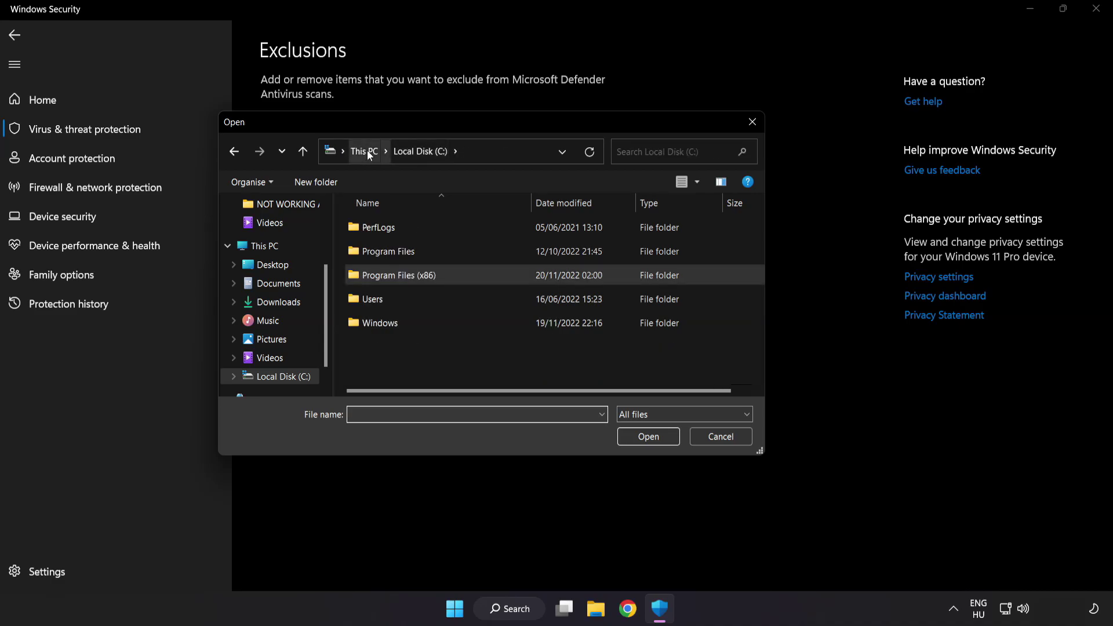
left_click(367, 151)
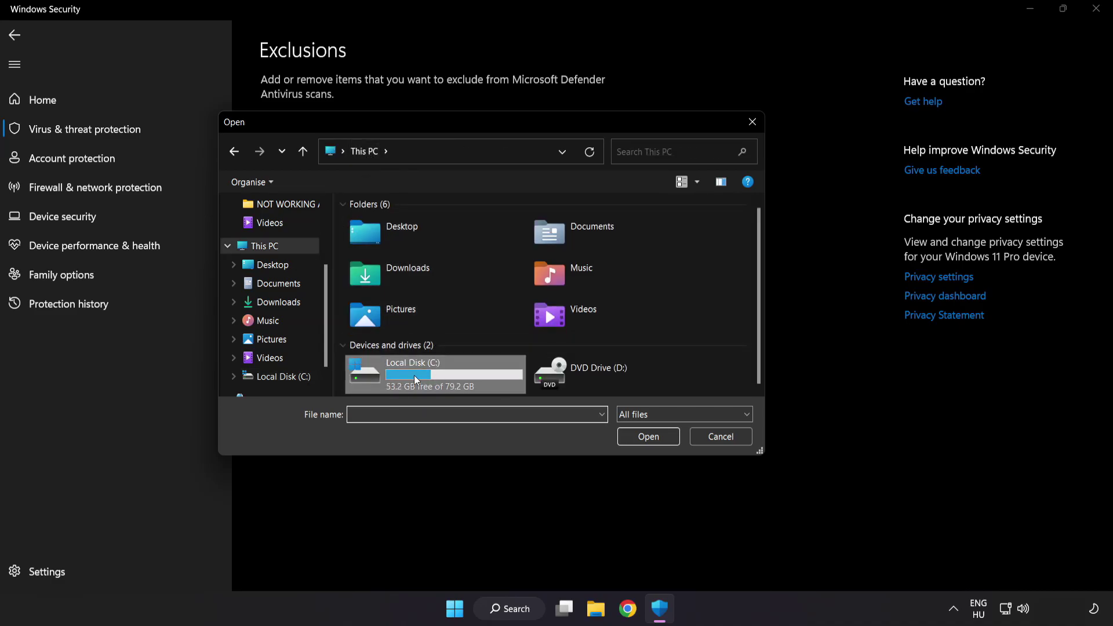
double_click(415, 379)
double_click(428, 271)
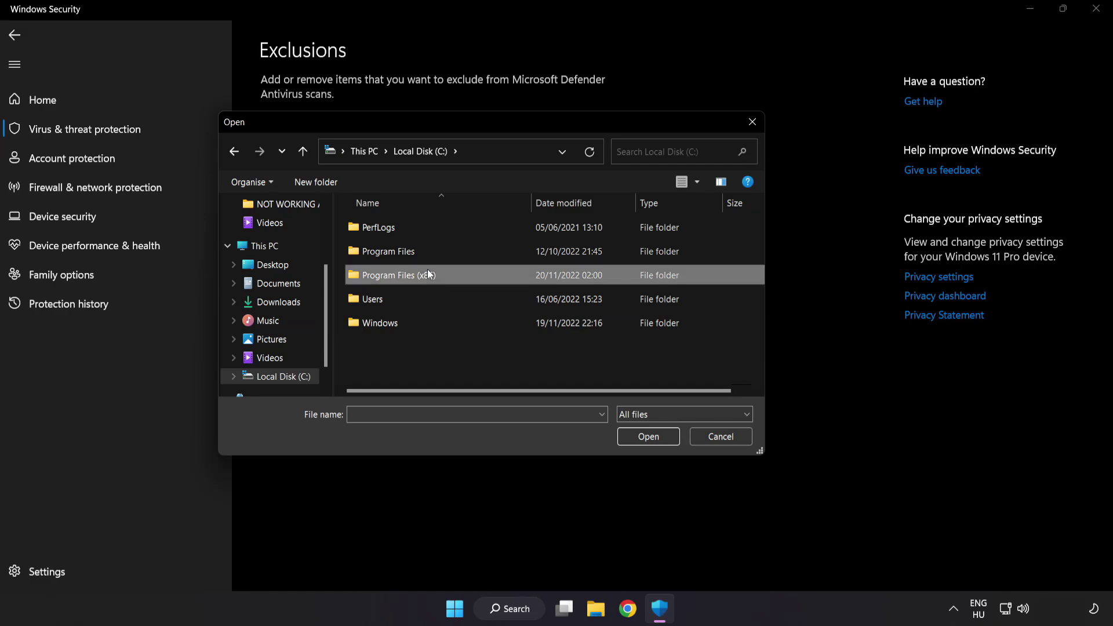
scroll(413, 371, "down", 1)
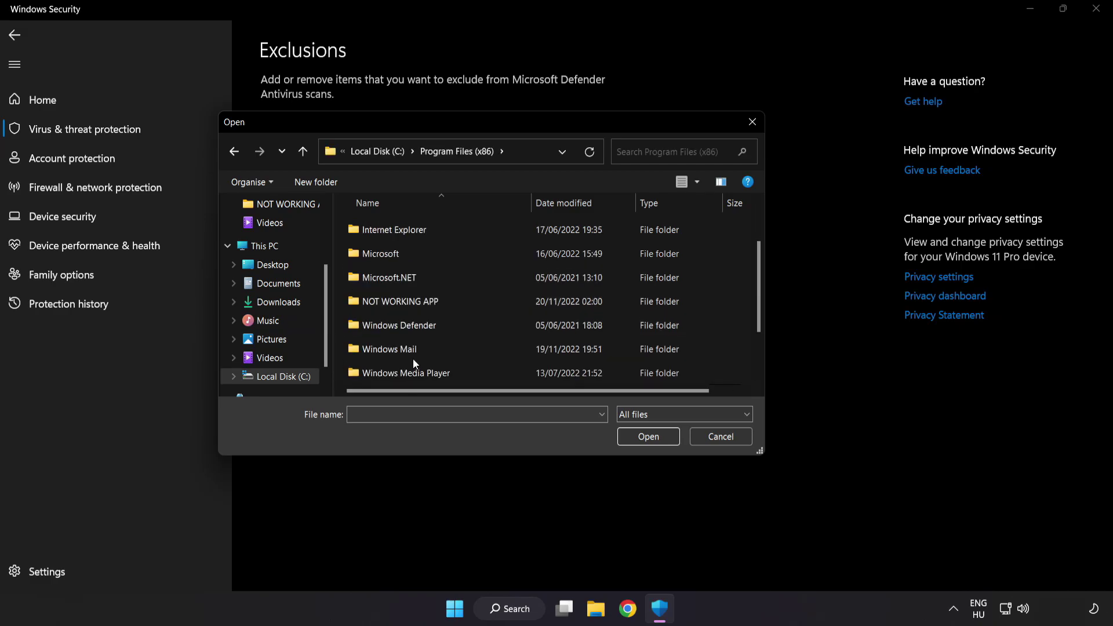
left_click(398, 303)
double_click(442, 302)
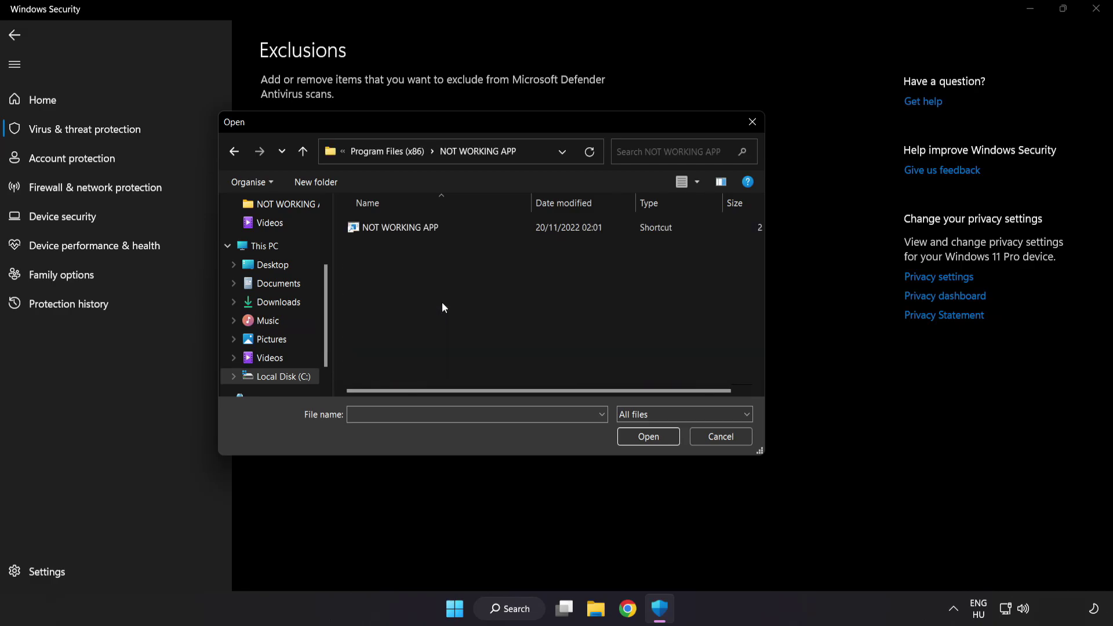
left_click(388, 232)
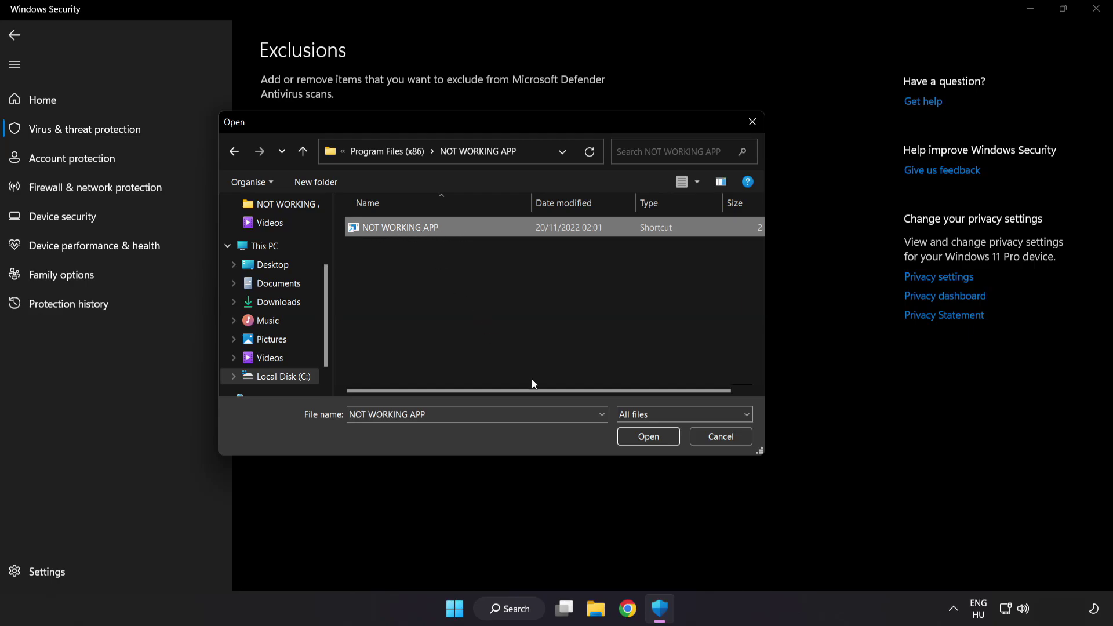
left_click(650, 441)
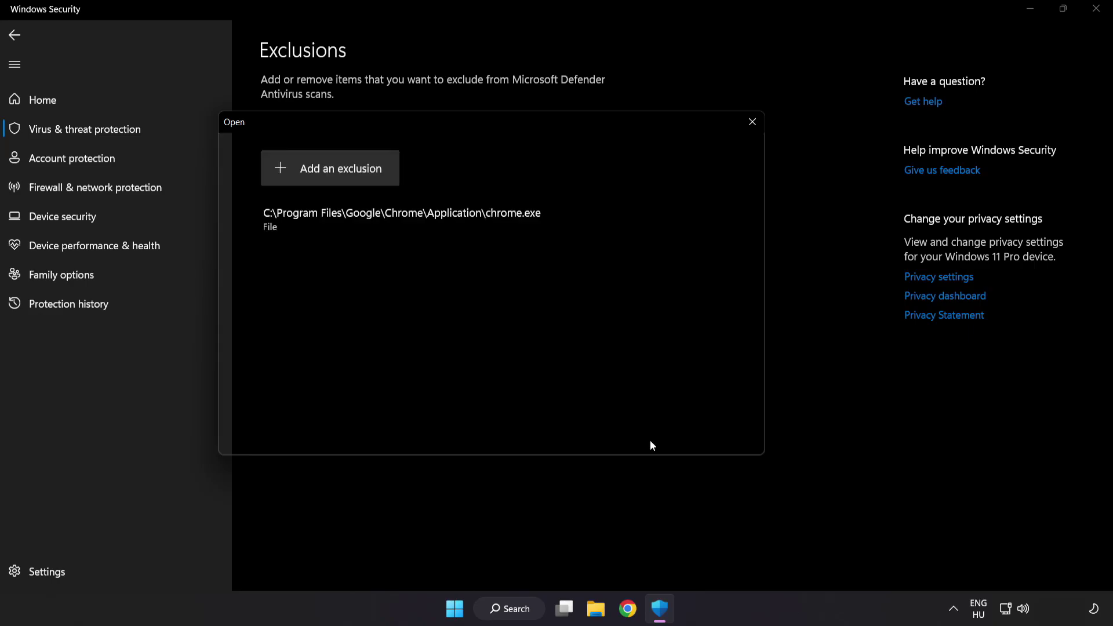
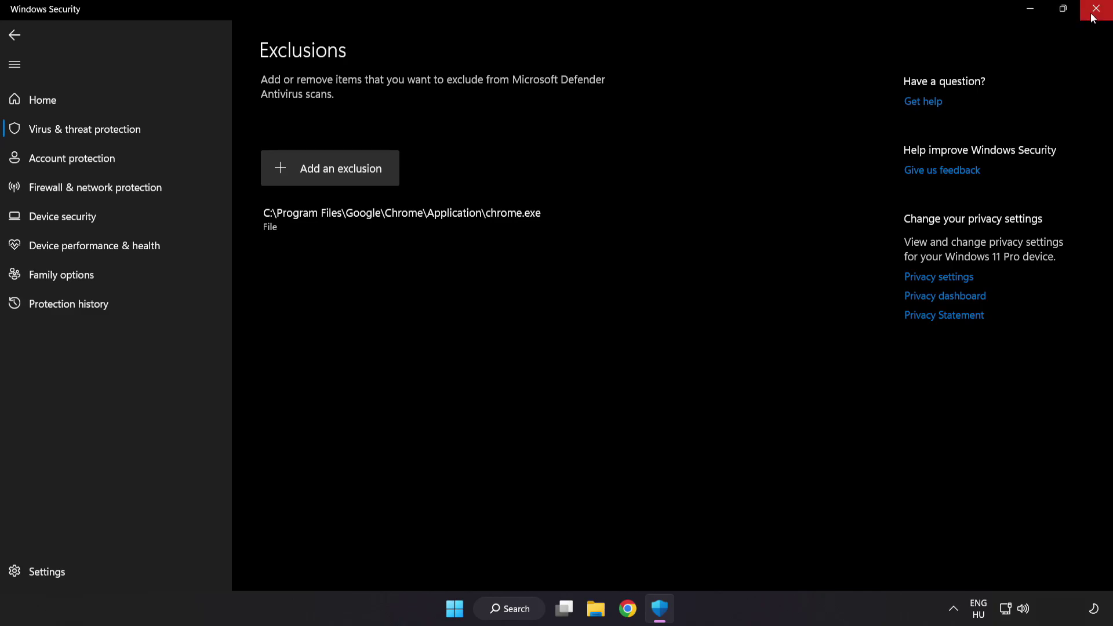
left_click(1093, 18)
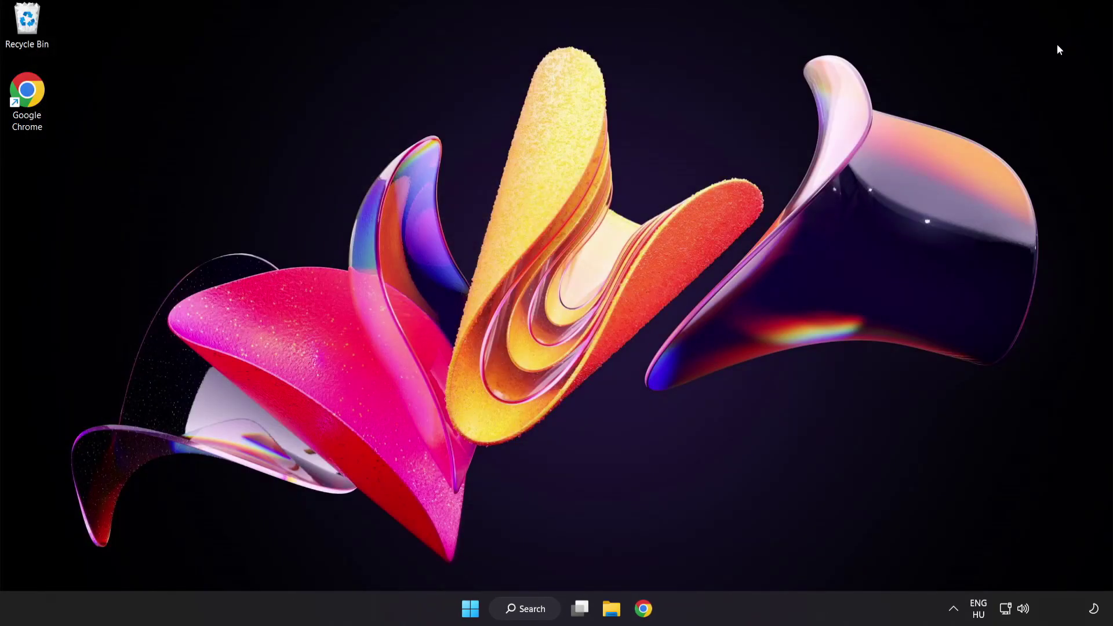
Bring up the power options for restarting the computer.
left_click(471, 609)
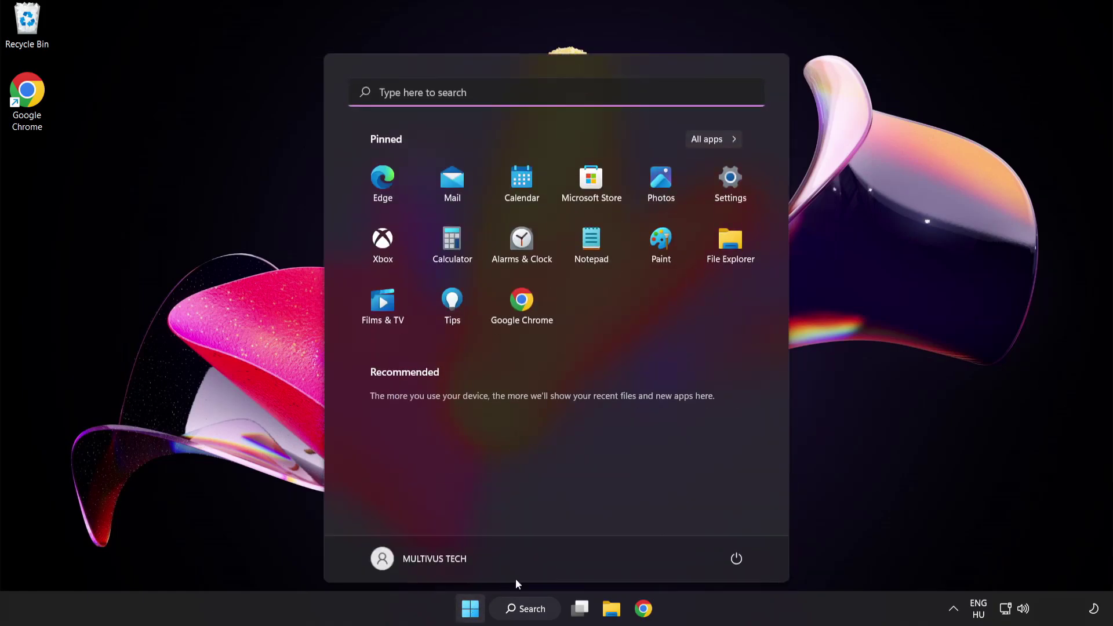
left_click(737, 559)
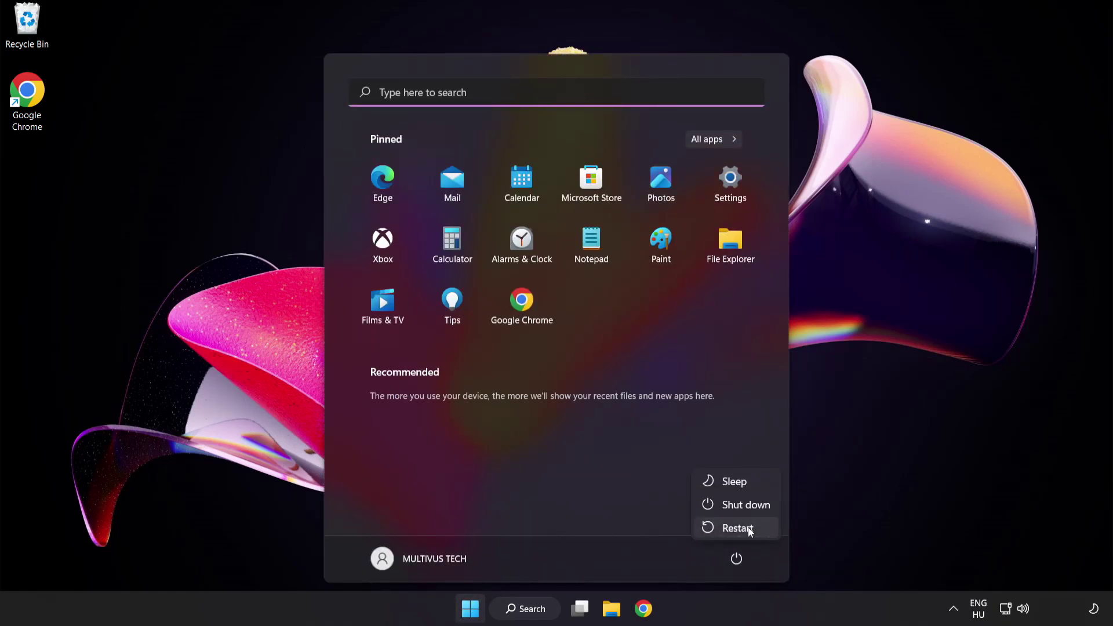